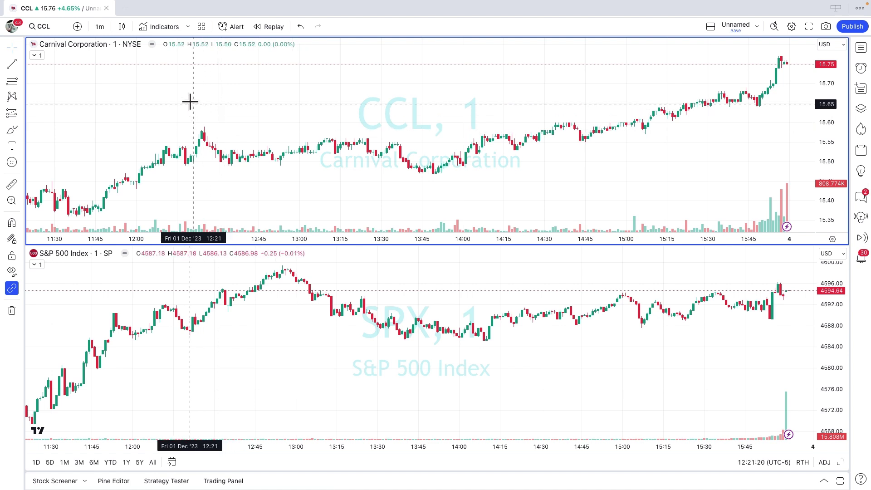
# Open a new browser tab beside the CCL and SPX layout to reach the chart-layout picker
pyautogui.click(127, 7)
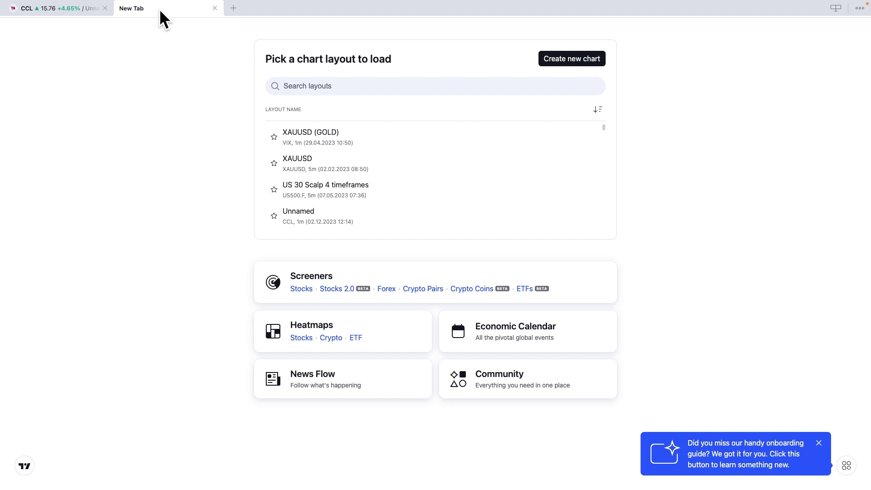
# Create a new chart, which loads CCL on 1 minute, and open Symbol Search
pyautogui.click(578, 64)
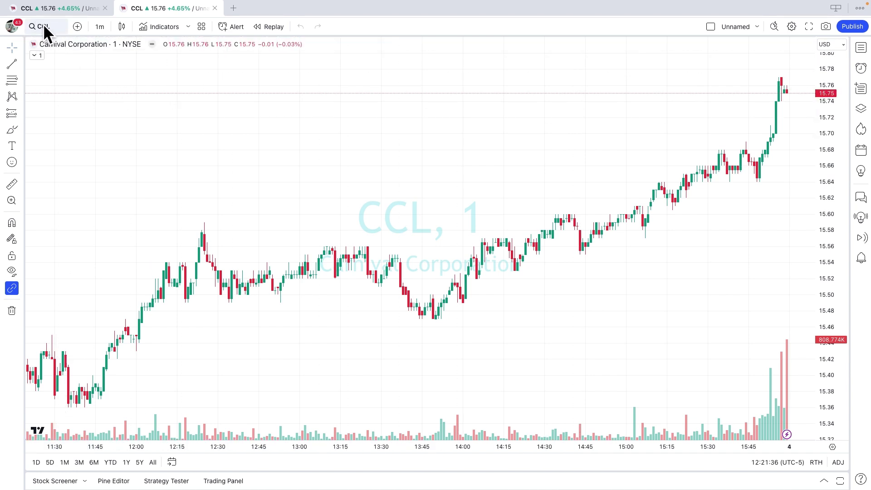
pyautogui.click(44, 26)
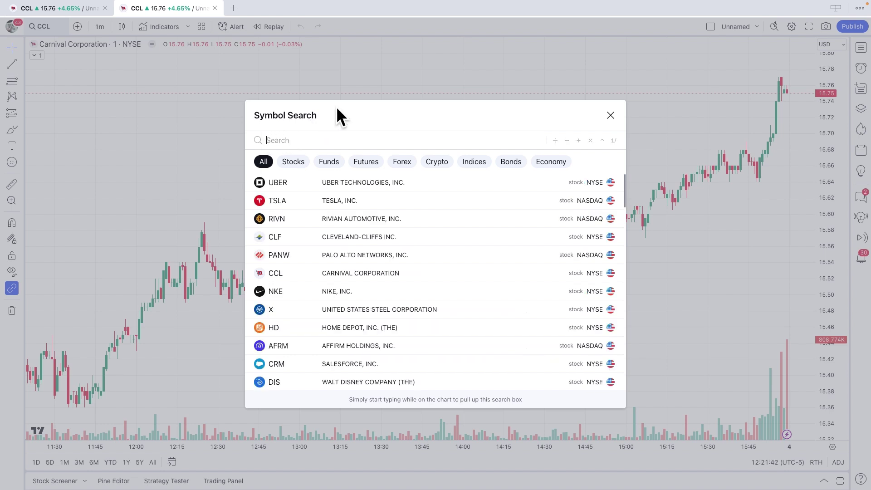
# Change the chart symbol to SPY, the SPDR S&P 500 ETF on NYSE Arca
pyautogui.write('SPY')
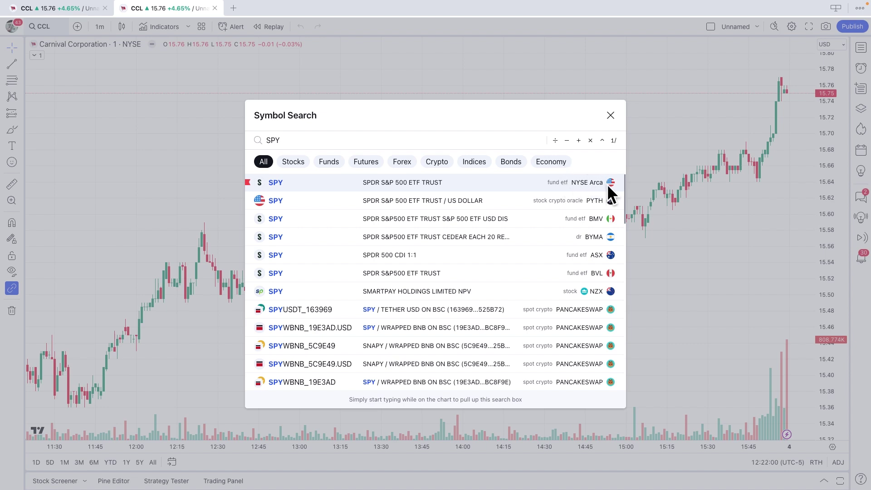
pyautogui.click(415, 178)
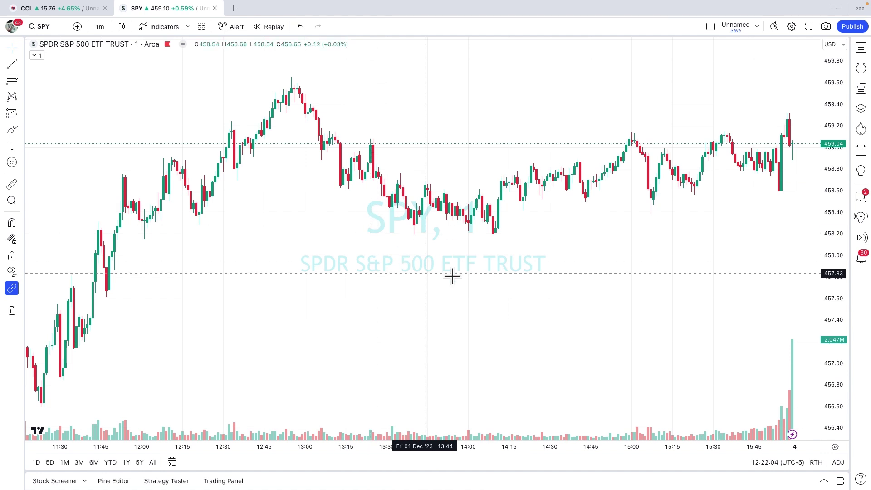
pyautogui.click(100, 27)
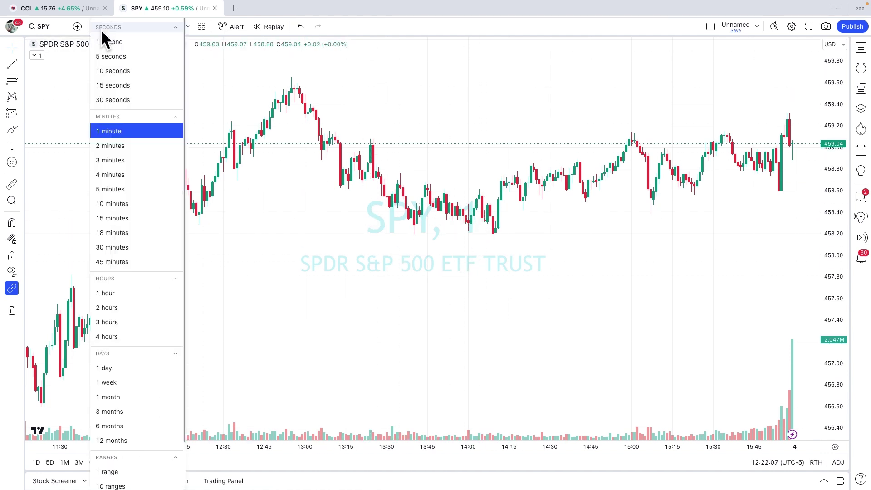
pyautogui.click(109, 132)
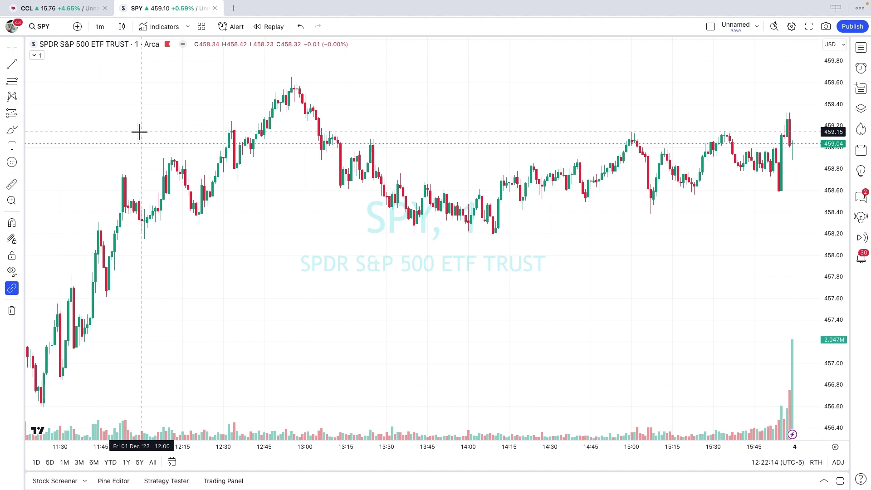
pyautogui.click(121, 26)
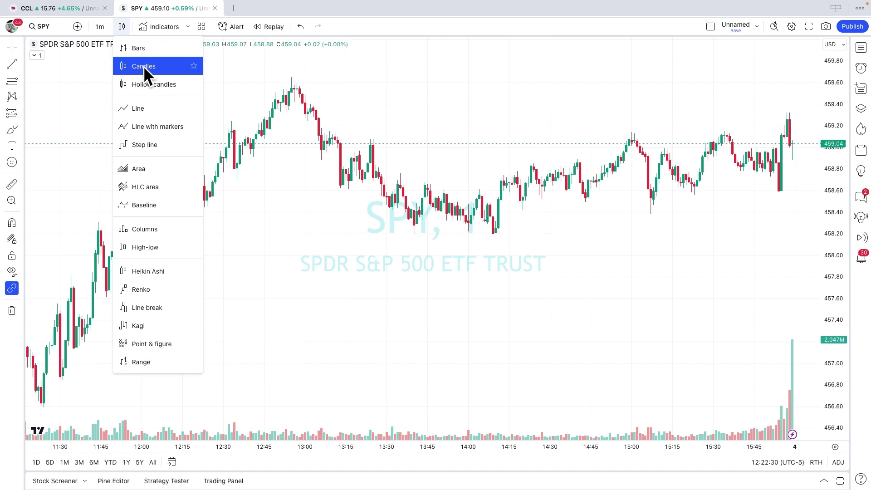
pyautogui.click(266, 83)
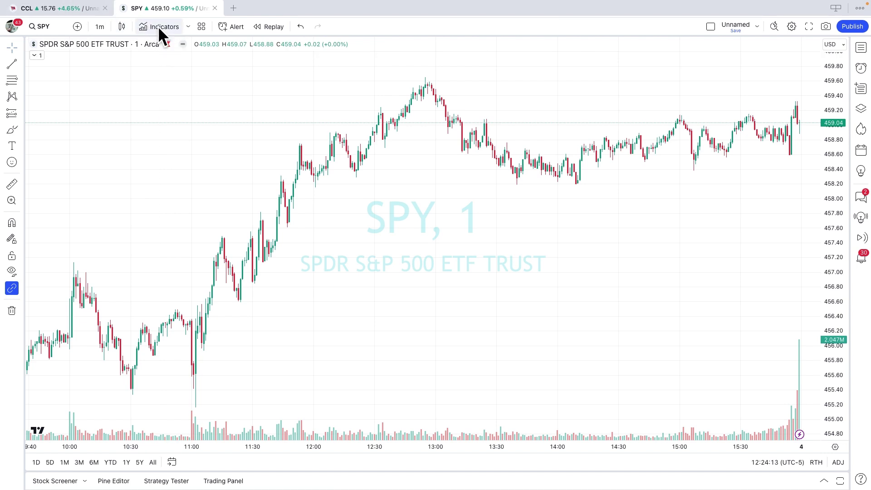
# Add the SnipeAlgo.com SPY AM V7 indicator from Favorites to the SPY chart
pyautogui.click(164, 28)
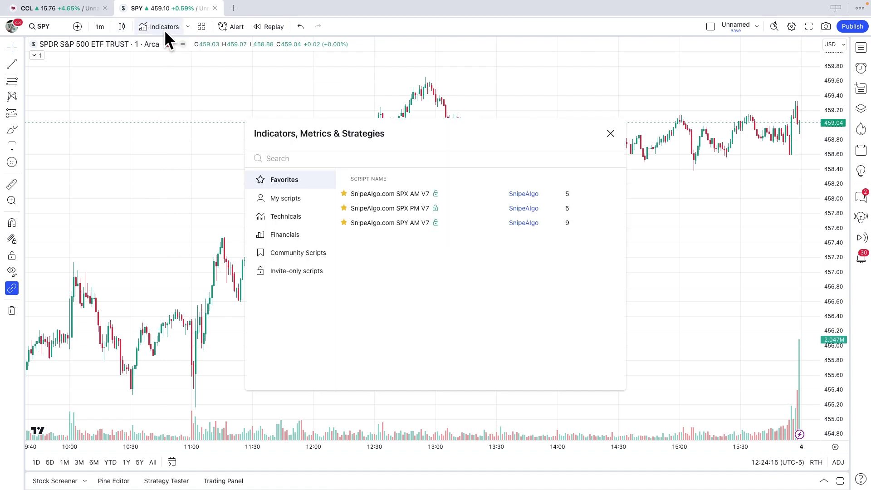
pyautogui.click(404, 224)
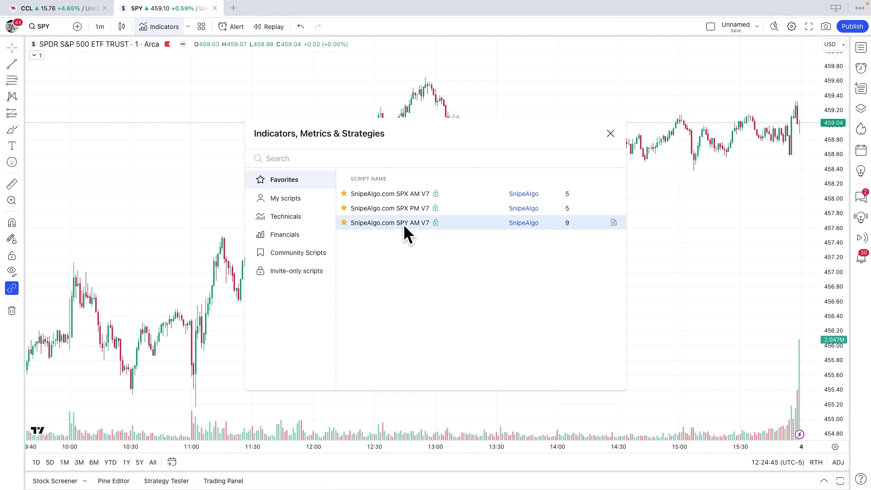
pyautogui.click(413, 221)
pyautogui.click(611, 133)
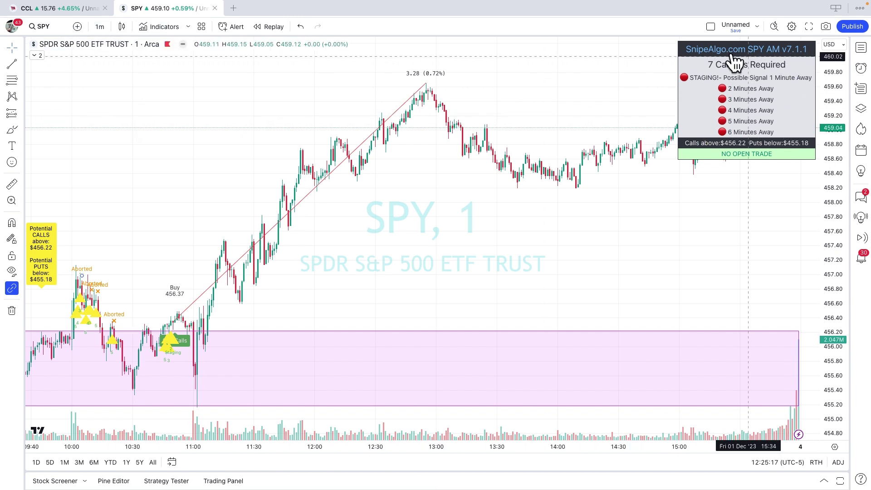
# Set the SnipeAlgo indicator's Table Position to bottom_left and Dashboard Size to Medium
pyautogui.click(39, 56)
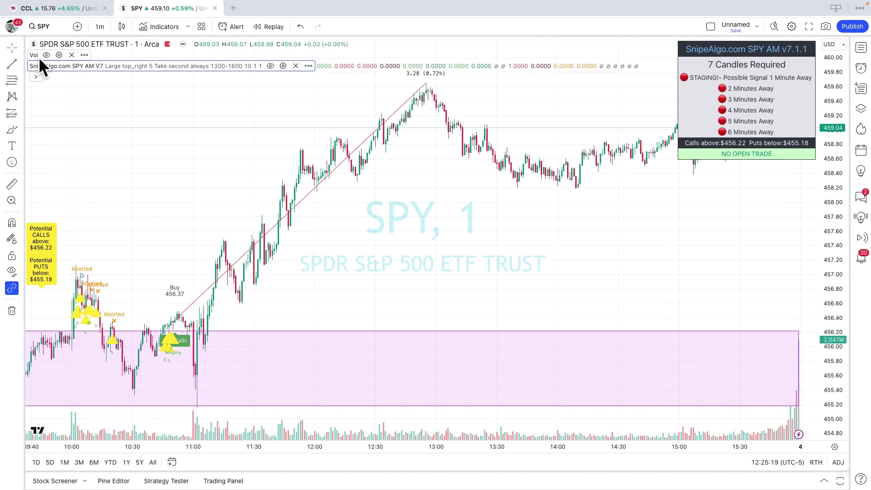
pyautogui.click(283, 65)
pyautogui.scroll(-5, 443, 150)
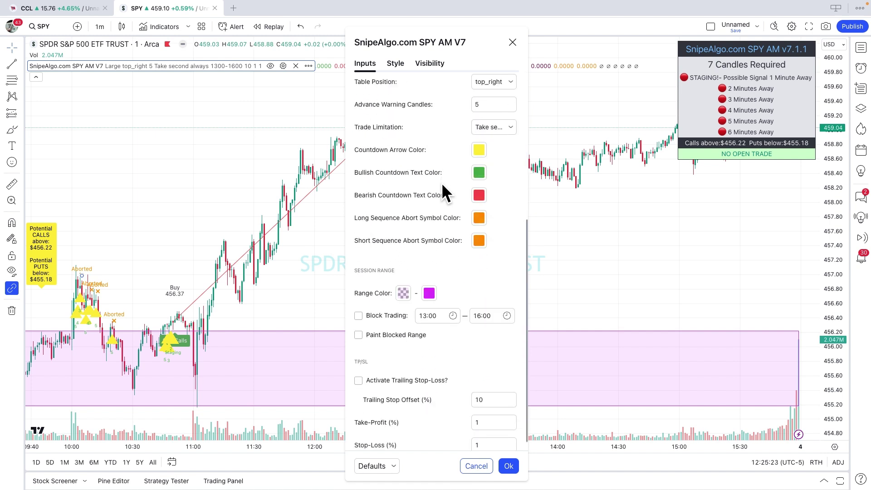
pyautogui.scroll(6, 440, 193)
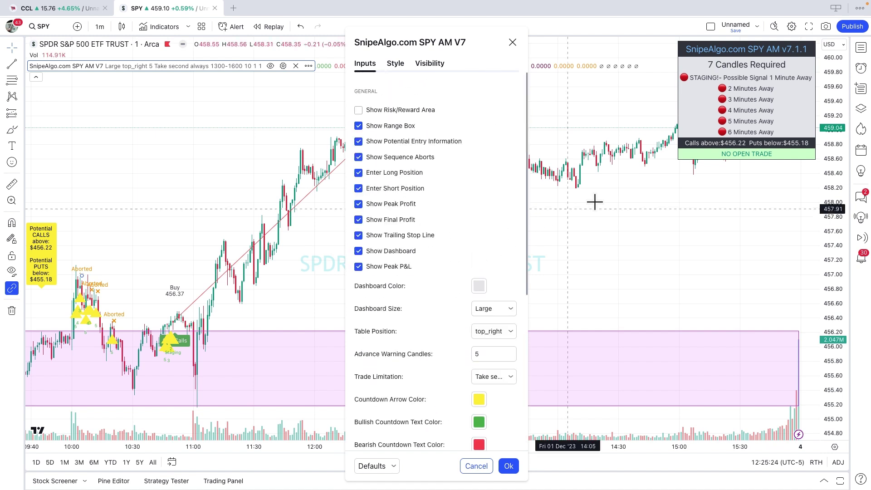
pyautogui.scroll(-1, 472, 223)
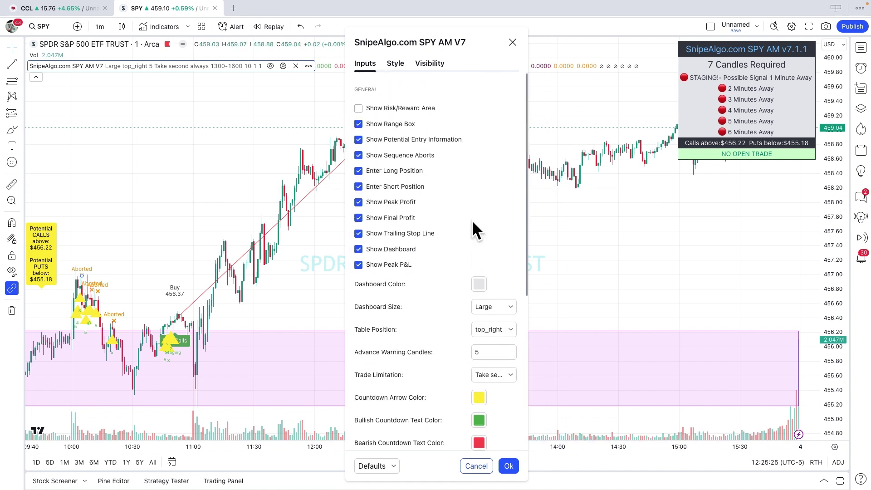
pyautogui.click(478, 329)
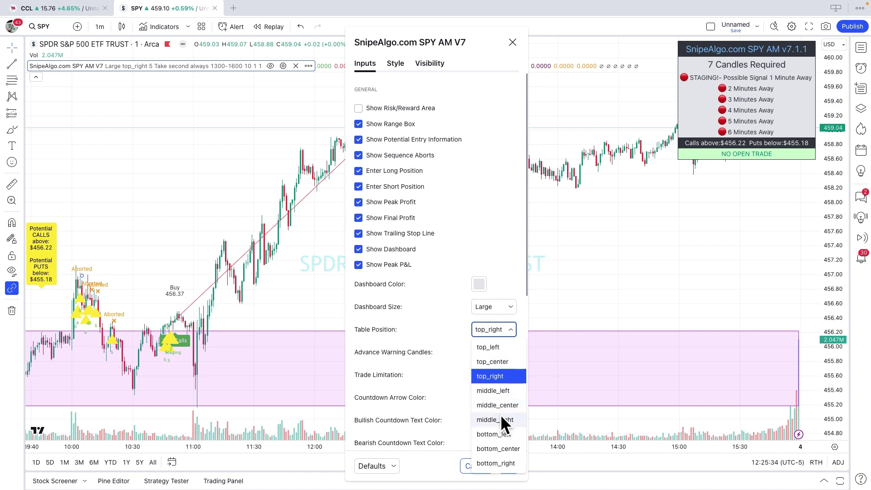
pyautogui.click(497, 437)
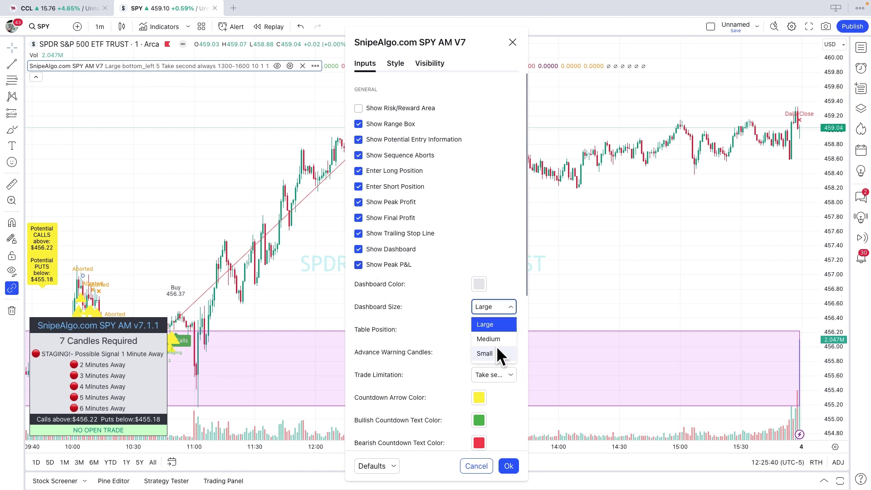
pyautogui.click(499, 343)
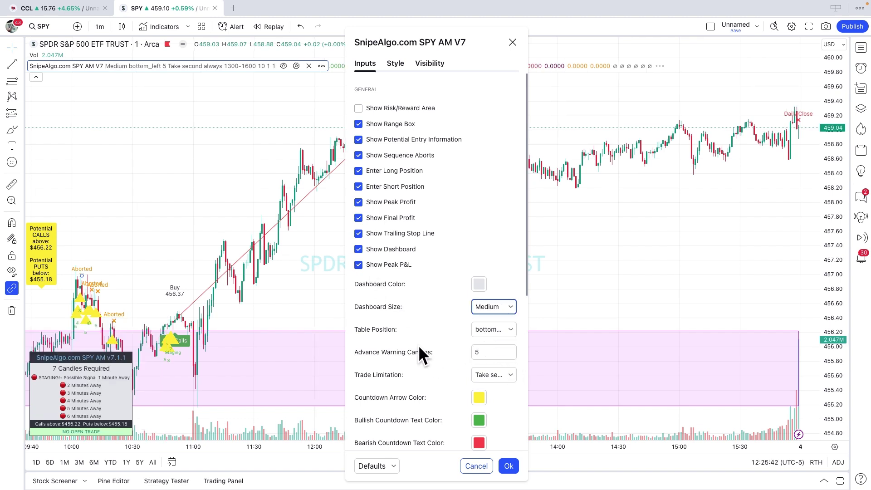
pyautogui.scroll(-5, 413, 166)
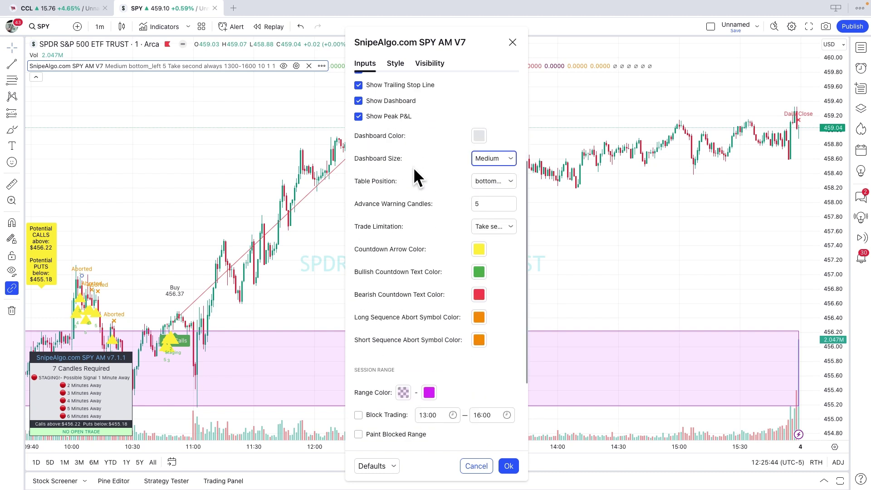
pyautogui.scroll(5, 414, 315)
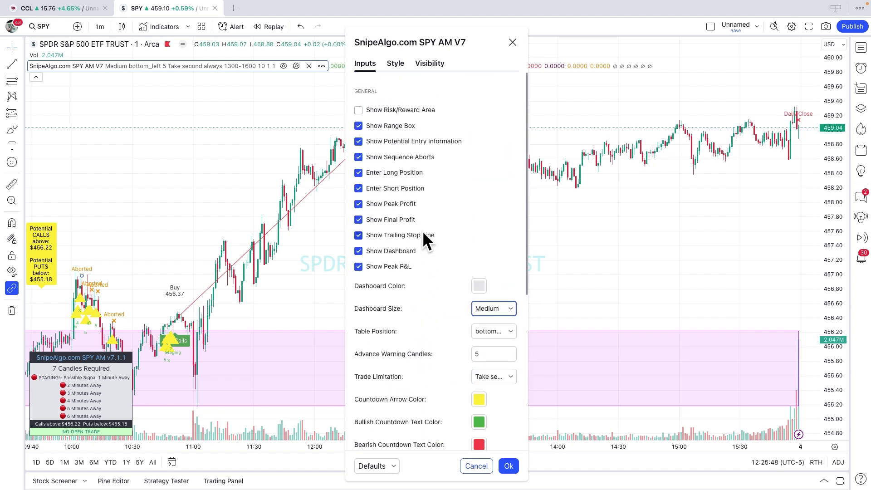
pyautogui.click(511, 459)
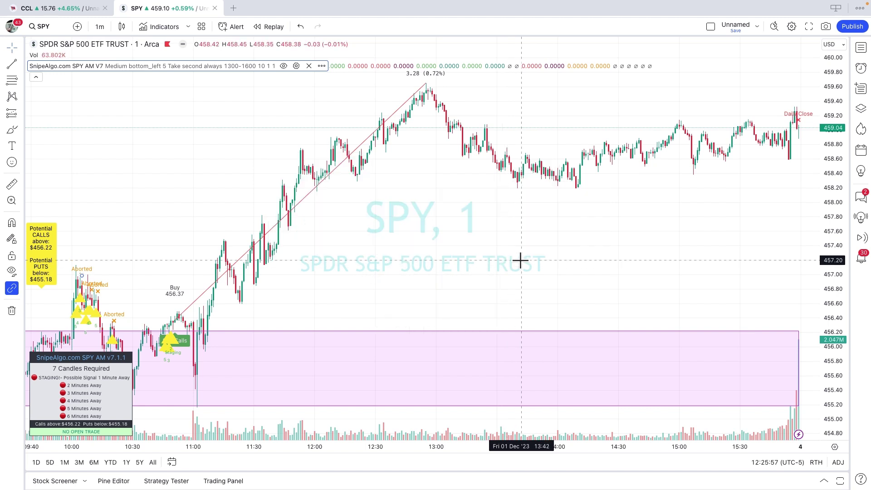
pyautogui.click(36, 78)
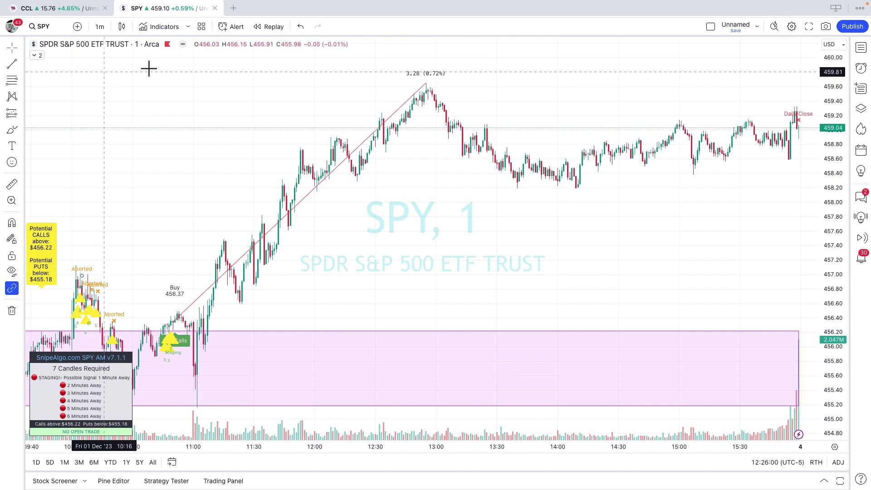
# Create another new chart in a new tab and switch its symbol to SPX
pyautogui.click(233, 9)
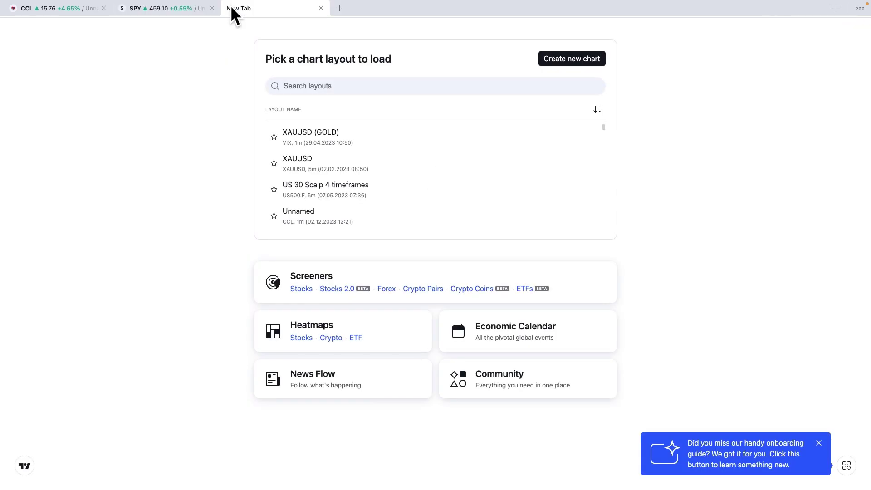
pyautogui.click(565, 73)
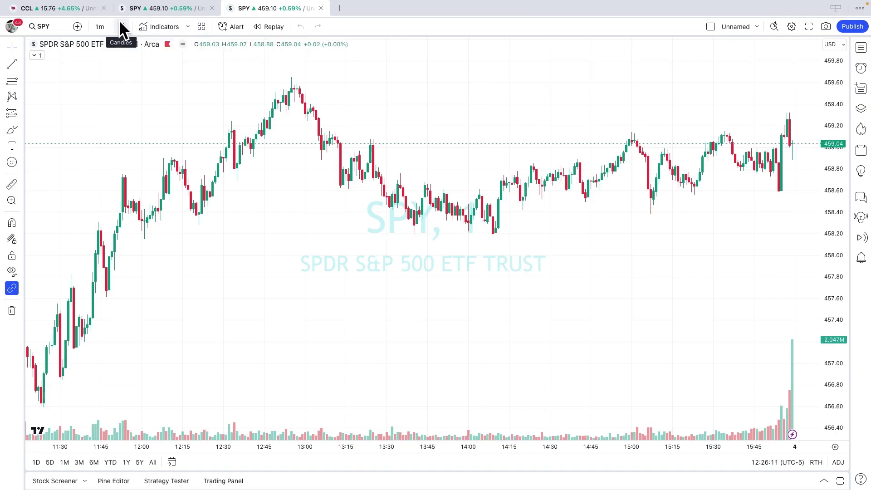
pyautogui.click(44, 26)
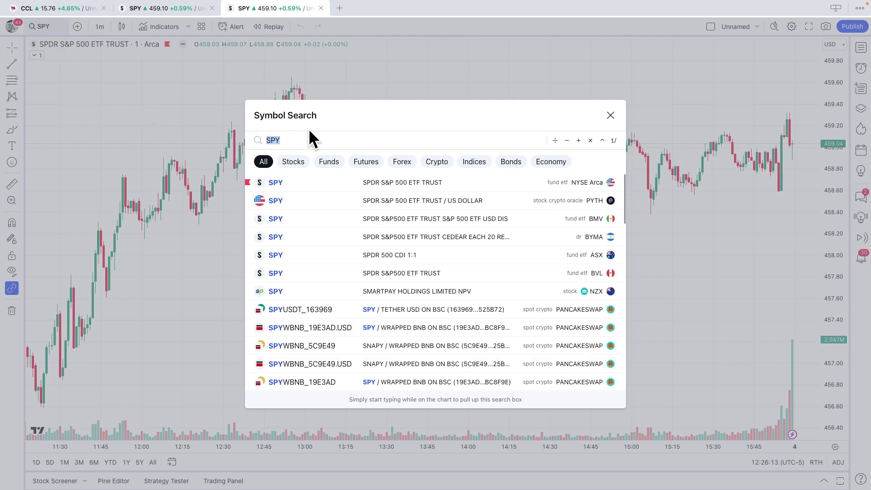
pyautogui.write('SPX')
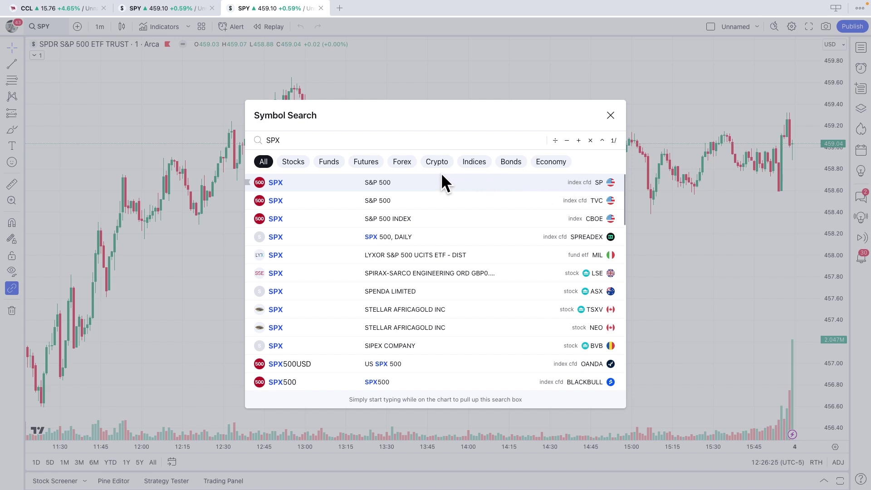
pyautogui.click(398, 180)
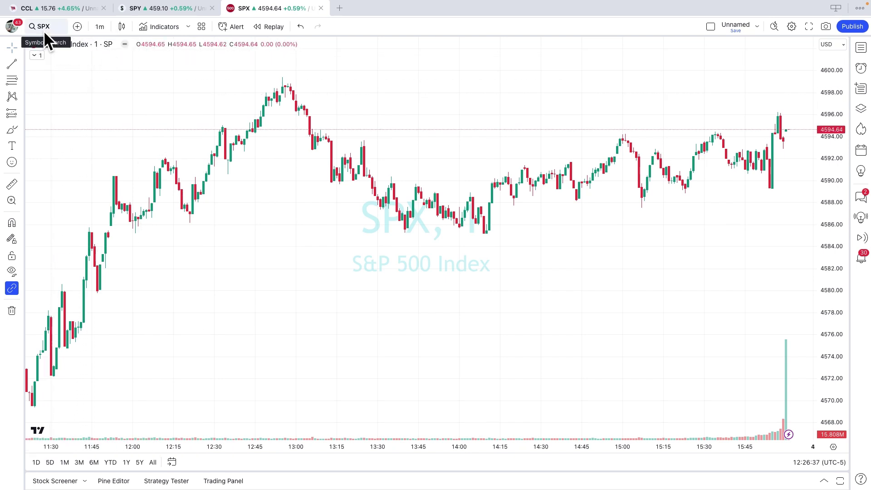
# Keep the 1-minute interval and bring up the Indicators list
pyautogui.click(93, 27)
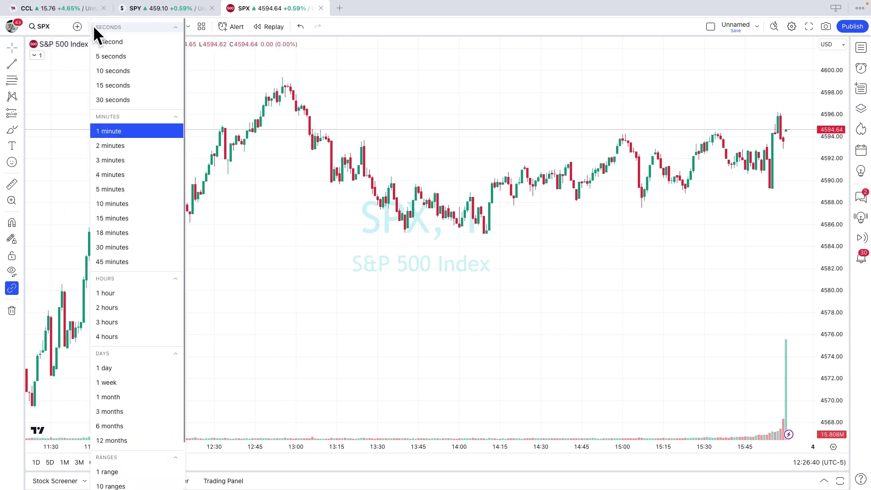
pyautogui.click(217, 136)
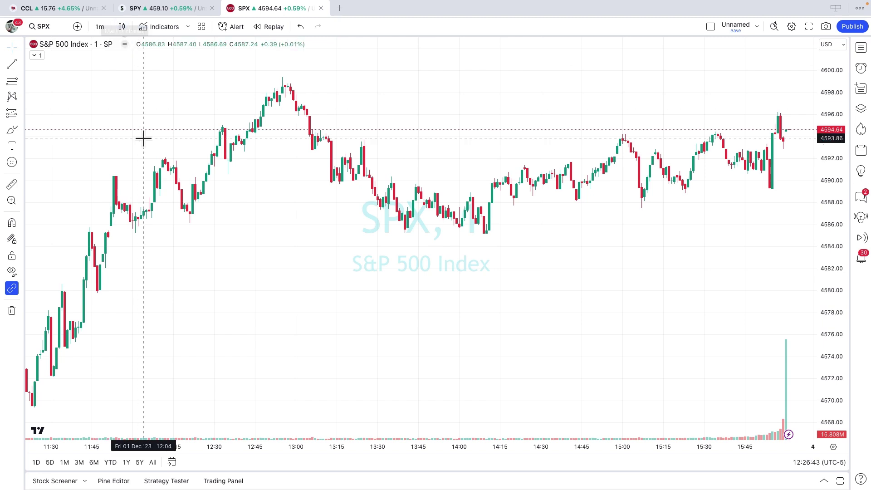
pyautogui.click(171, 26)
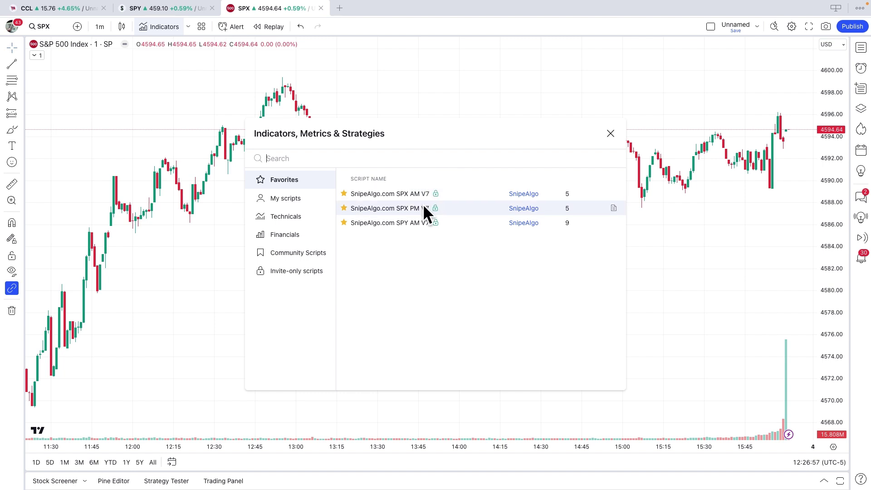
# Add SnipeAlgo.com SPX AM V7 from Favorites and pan the SPX chart to reposition the candles
pyautogui.click(413, 193)
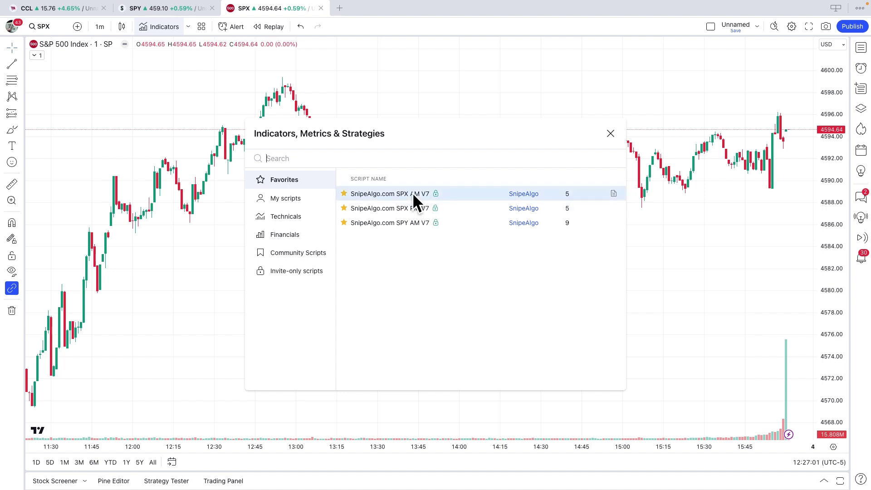
pyautogui.click(610, 135)
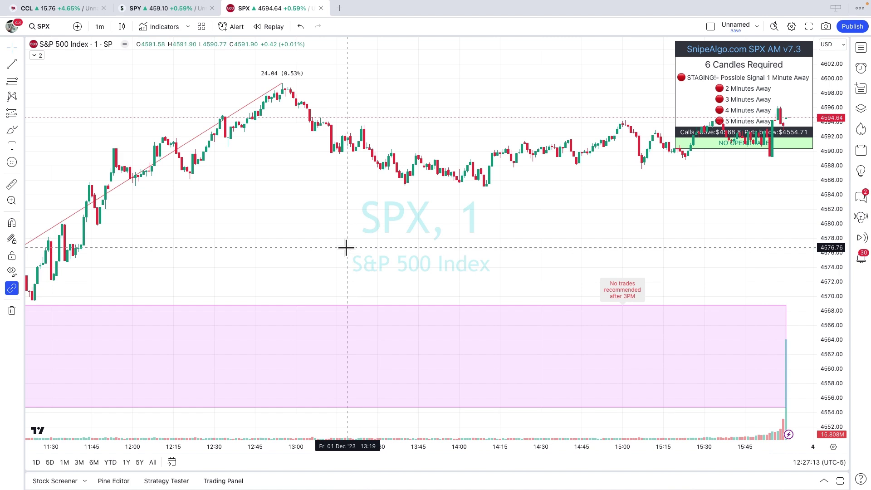
pyautogui.scroll(-3, 350, 247)
pyautogui.hscroll(-3, 401, 274)
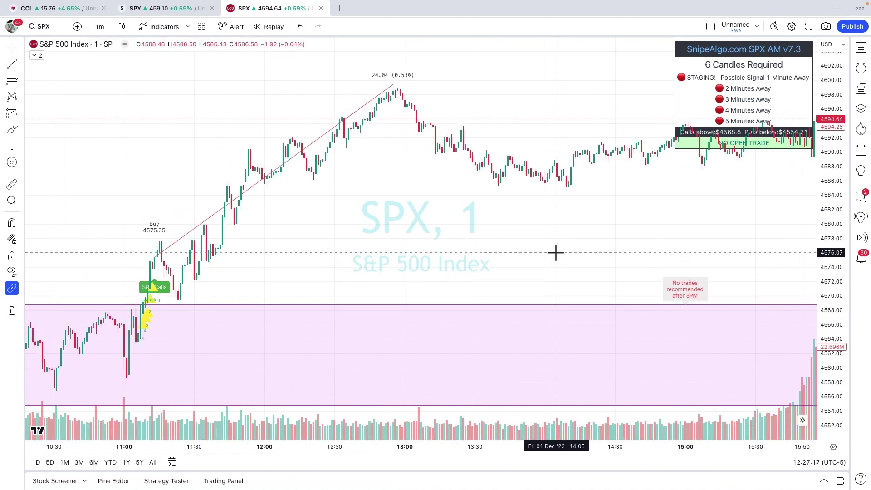
pyautogui.moveTo(554, 253); pyautogui.dragTo(553, 270)
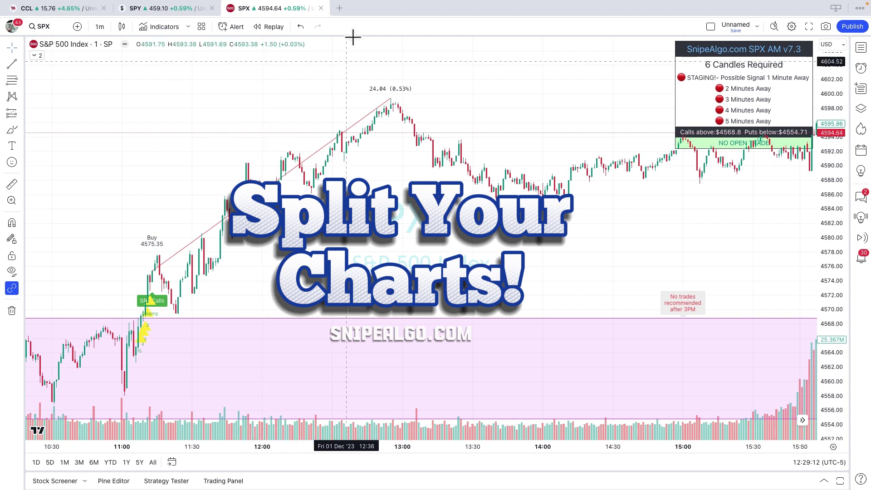
# Create a fresh SPX 1-minute chart in a fourth tab
pyautogui.click(341, 11)
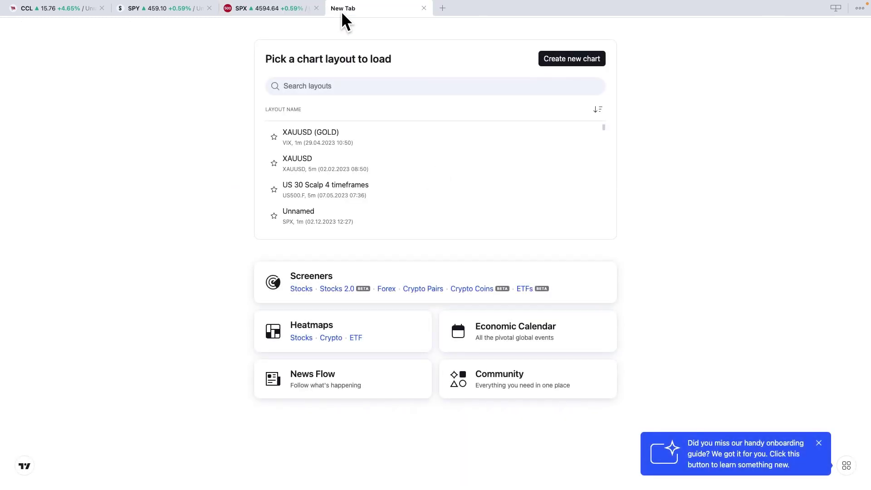
pyautogui.click(550, 61)
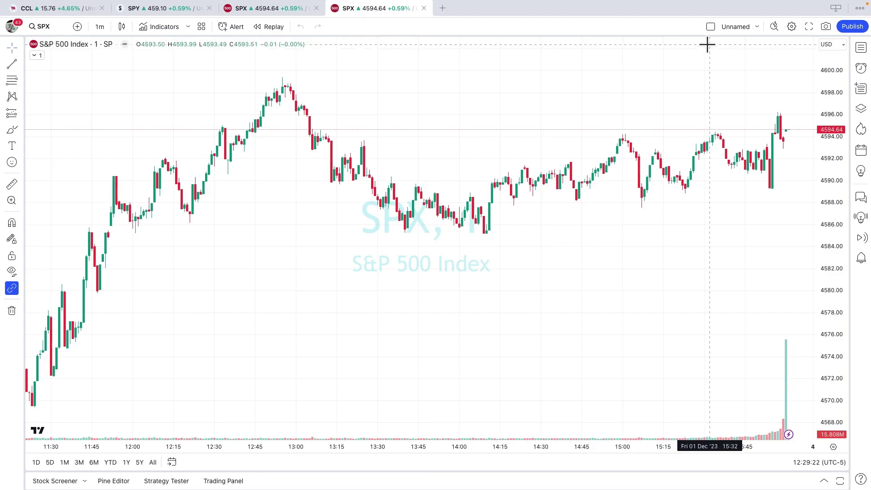
# Apply the two-chart stacked layout and leave the lower SPX pane active
pyautogui.click(712, 30)
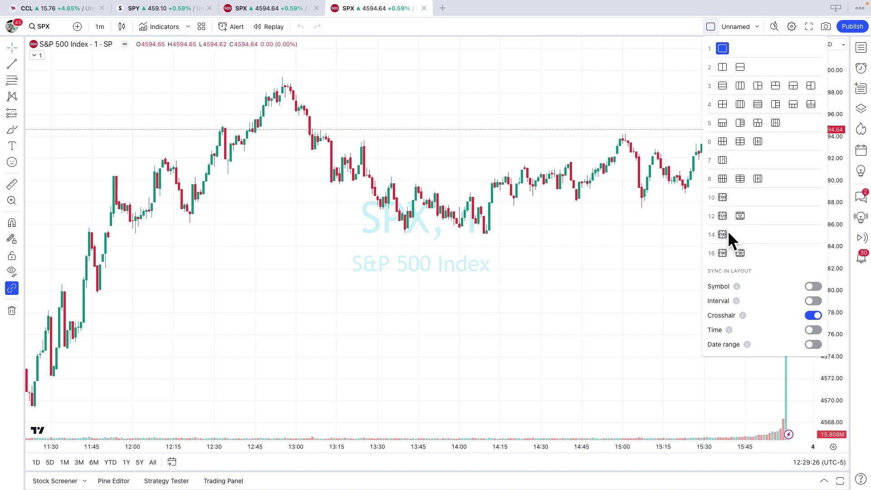
pyautogui.click(741, 67)
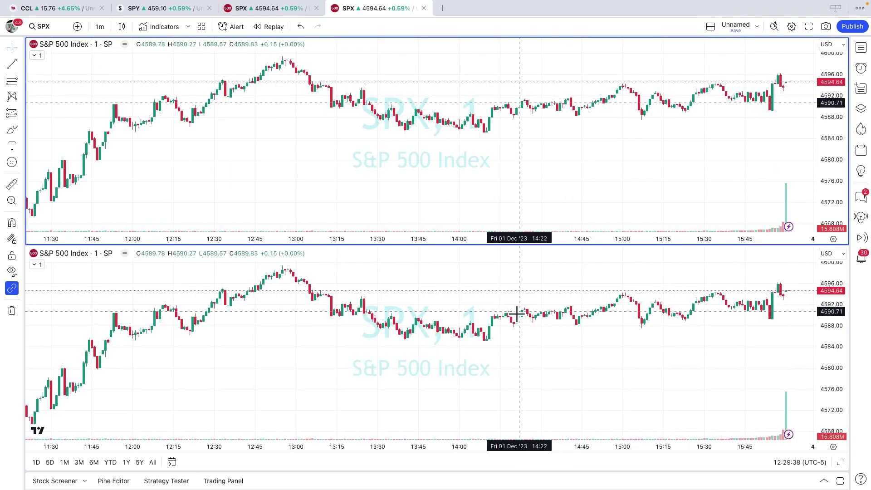
pyautogui.moveTo(403, 214)
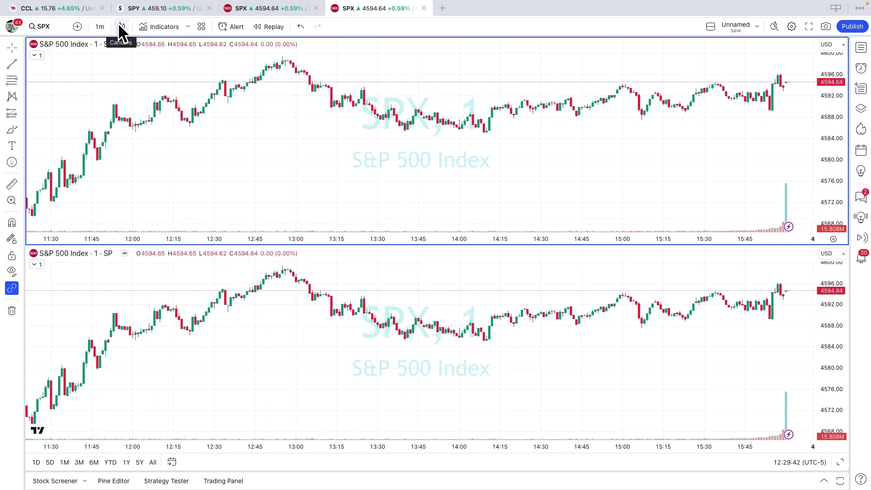
pyautogui.click(291, 350)
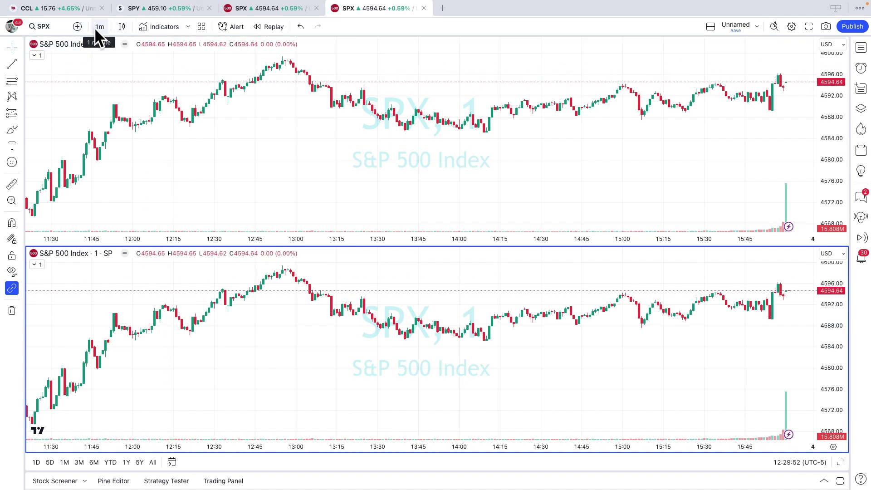
pyautogui.click(118, 94)
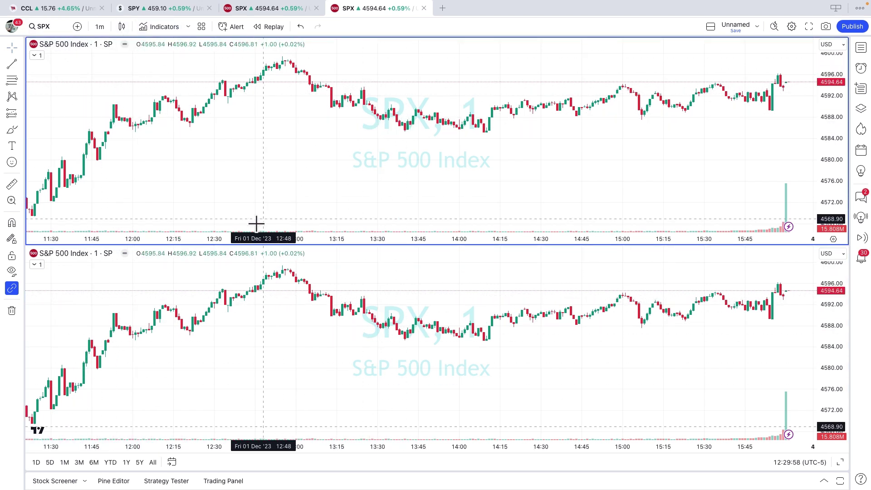
pyautogui.click(198, 284)
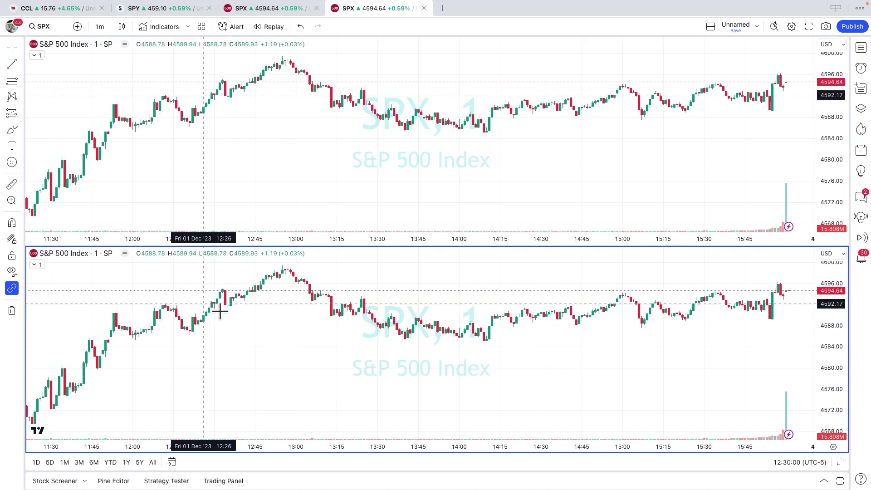
# Load SPY into the lower chart, then select the upper SPX chart and list its indicators
pyautogui.click(52, 29)
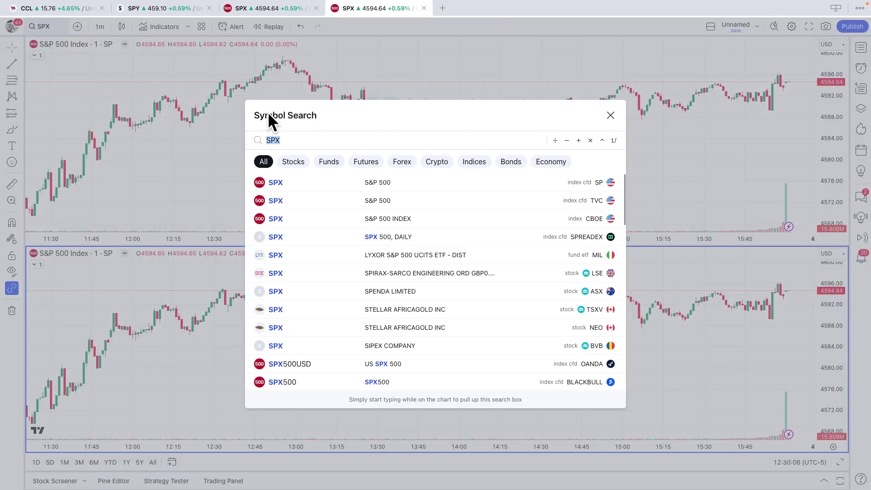
pyautogui.write('SPY')
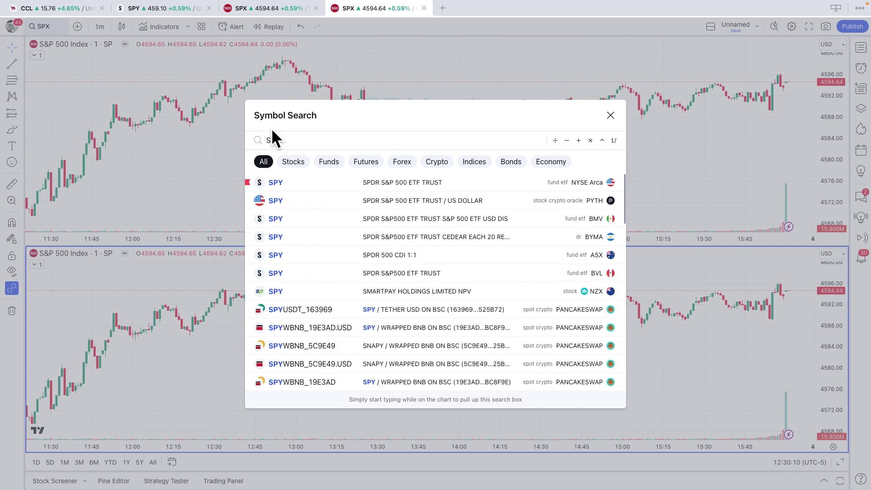
pyautogui.click(382, 183)
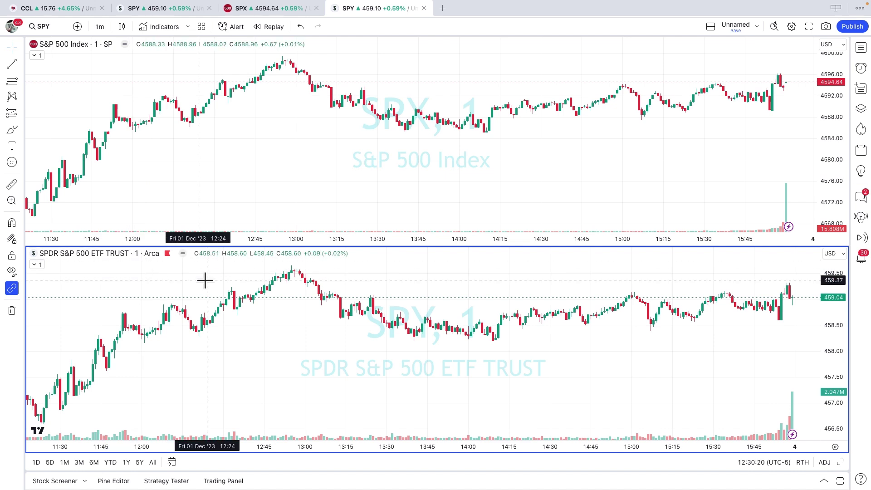
pyautogui.click(350, 189)
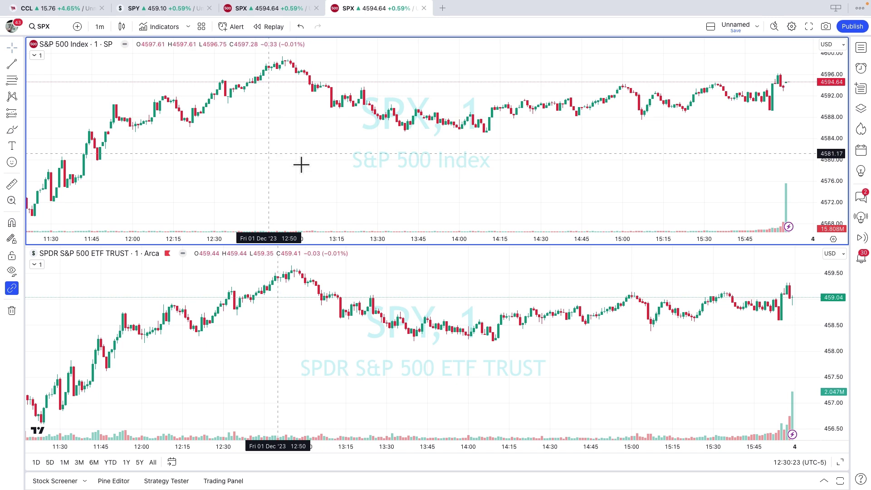
pyautogui.click(171, 27)
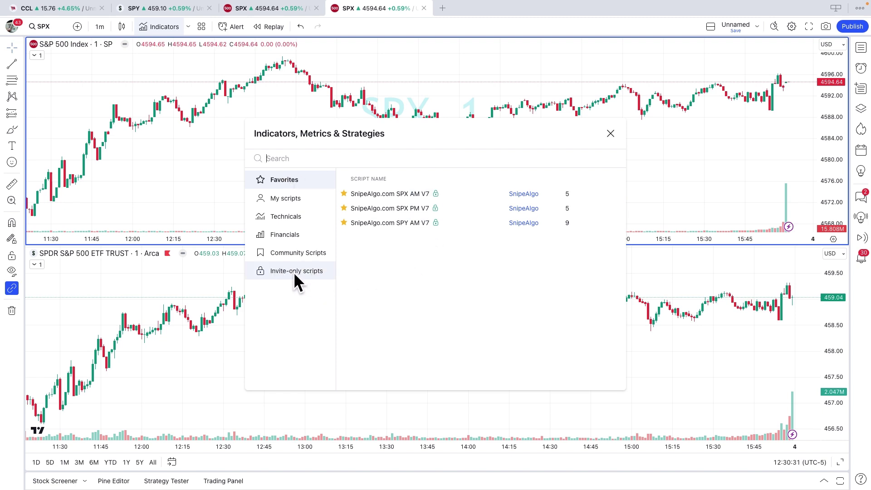
# Add the SnipeAlgo.com SPX AM V7 indicator to the upper SPX chart
pyautogui.click(409, 195)
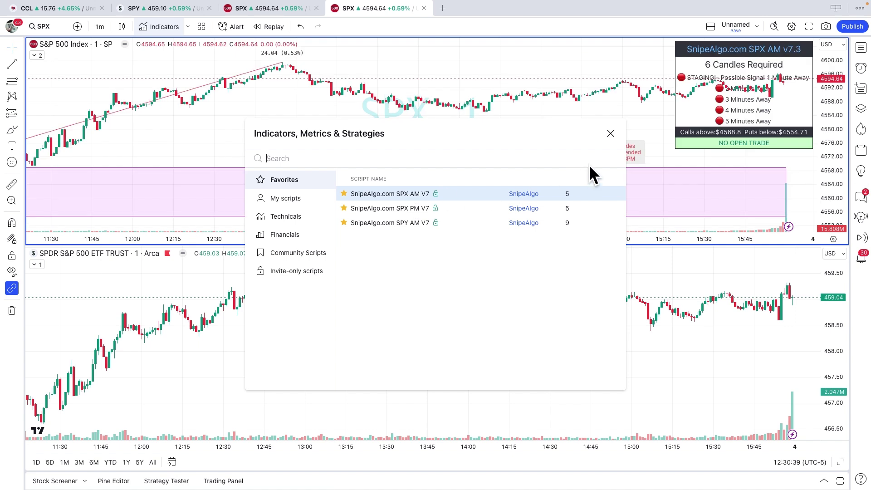
pyautogui.click(611, 133)
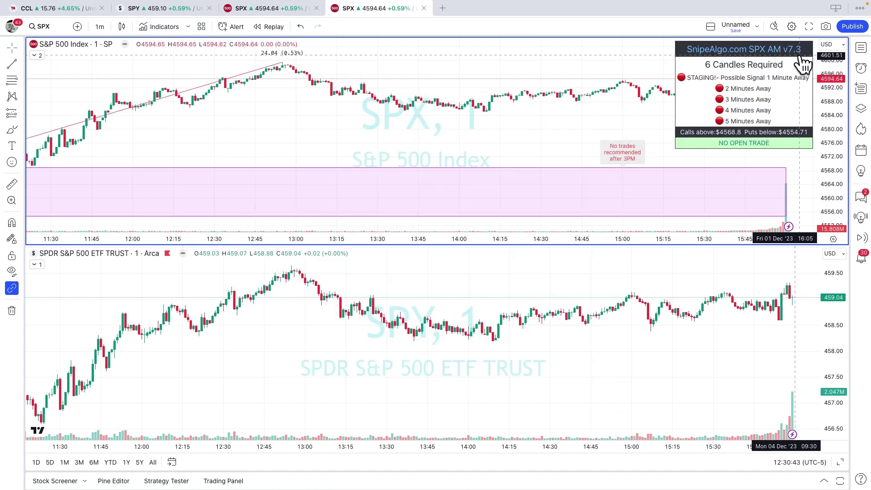
pyautogui.scroll(-1, 334, 141)
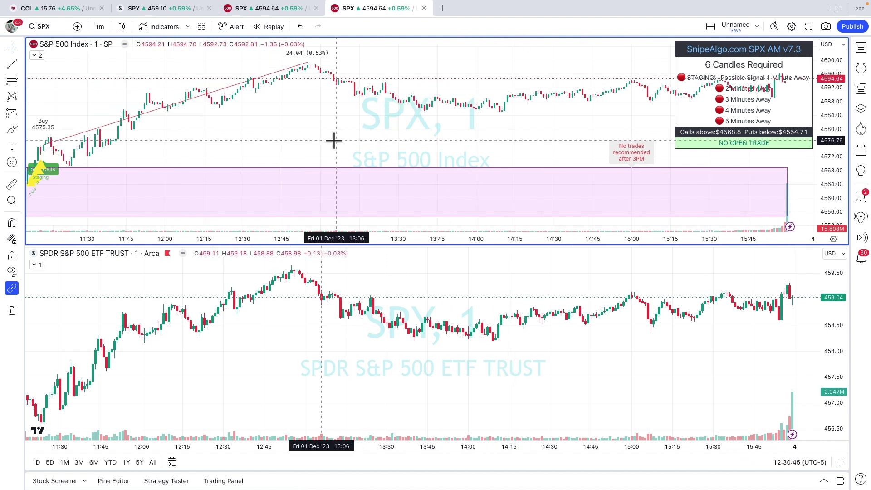
# Make the lower SPY chart the active pane and bring up its indicator list
pyautogui.scroll(-2, 334, 141)
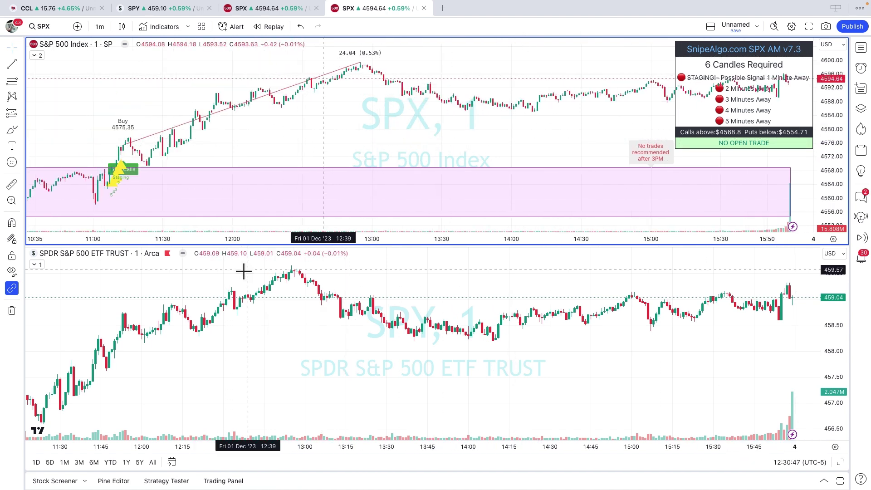
pyautogui.click(229, 274)
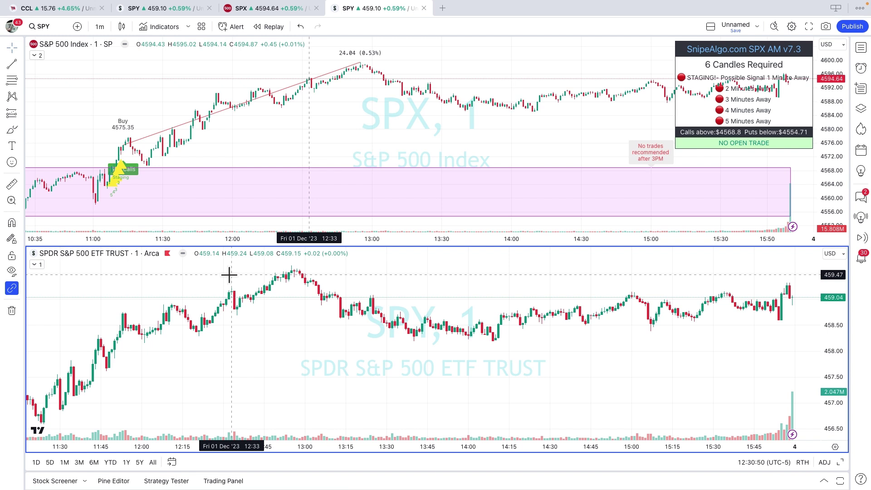
pyautogui.click(177, 30)
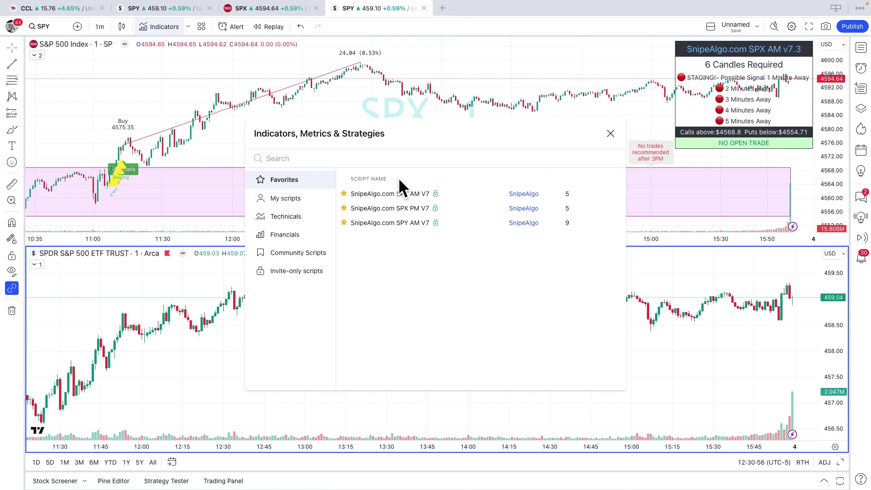
# Add the SnipeAlgo.com SPY AM V7 favourite to the lower SPY chart
pyautogui.click(390, 222)
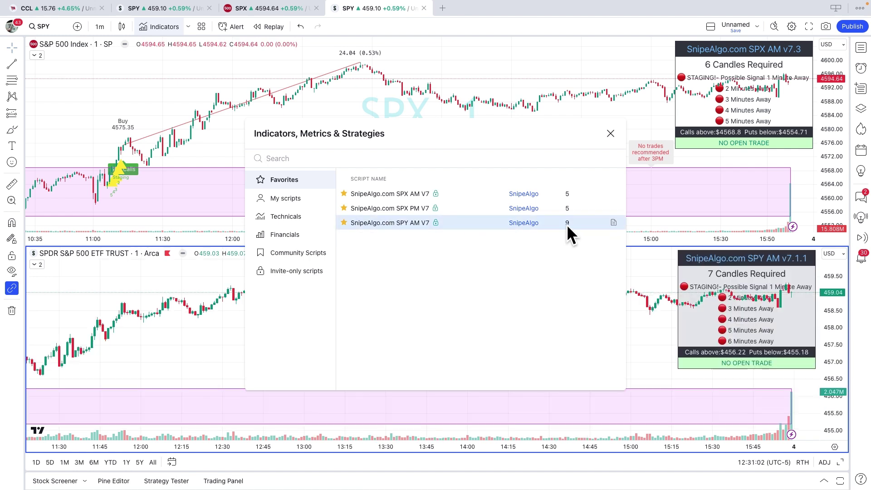
pyautogui.click(611, 133)
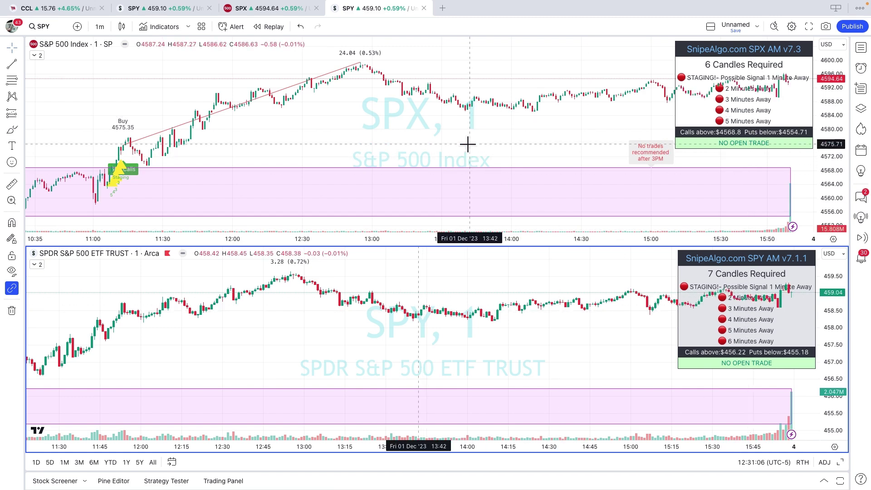
pyautogui.scroll(-3, 358, 320)
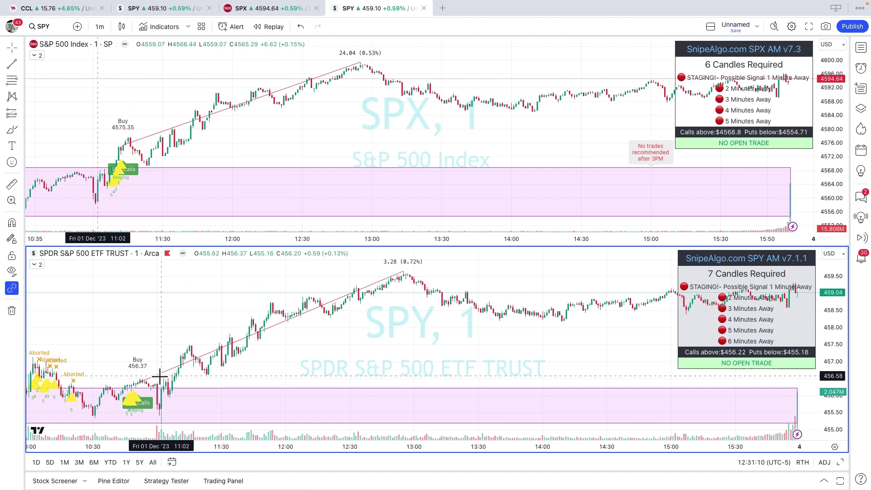
pyautogui.scroll(1, 178, 302)
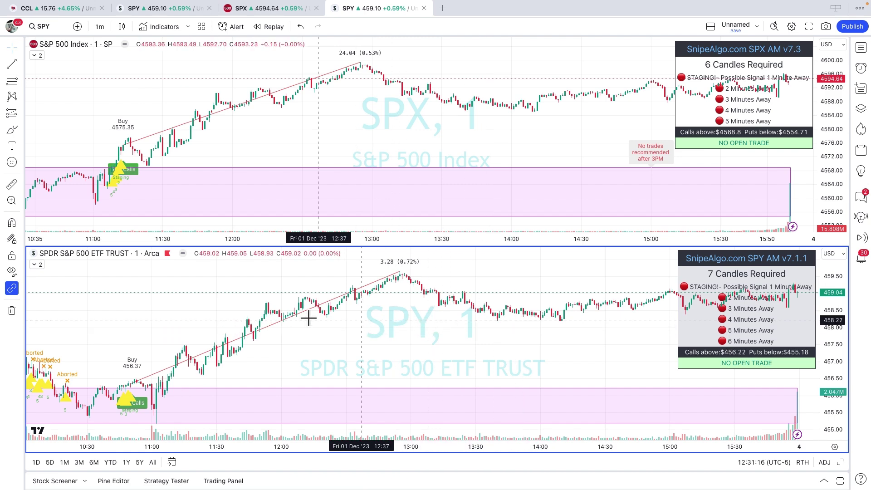
# Reselect the SPY pane and expand its collapsed '2' indicator legend
pyautogui.click(200, 153)
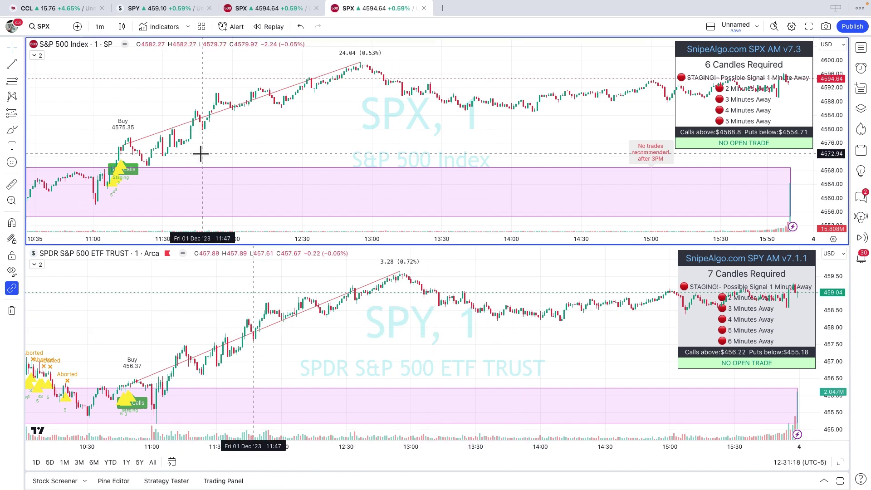
pyautogui.click(155, 301)
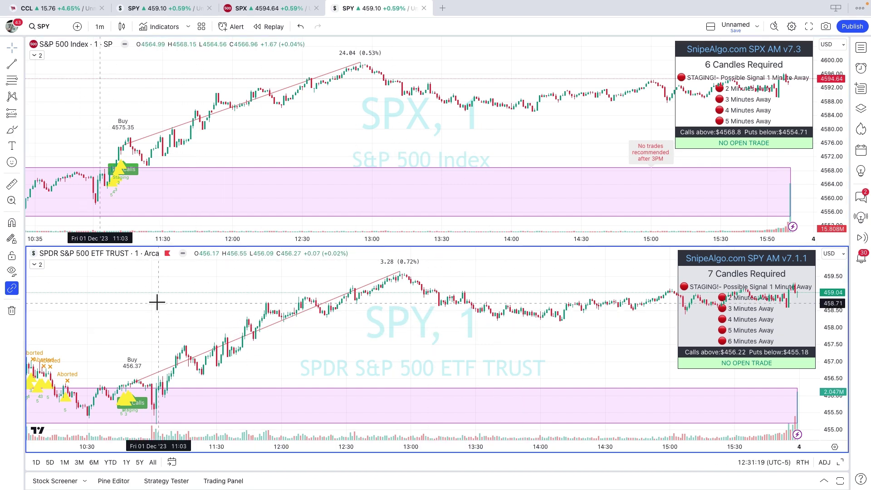
pyautogui.click(37, 264)
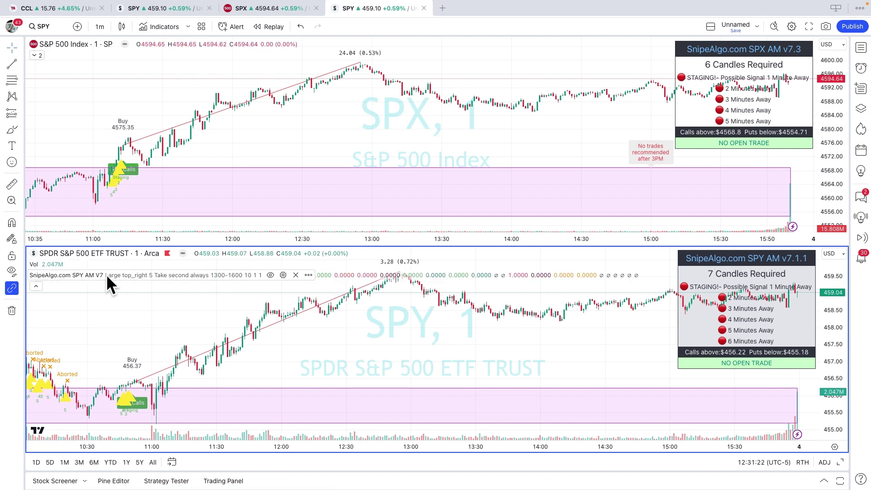
# Set the SPY AM V7 Dashboard Size to Medium and Table Position to bottom_left
pyautogui.click(283, 275)
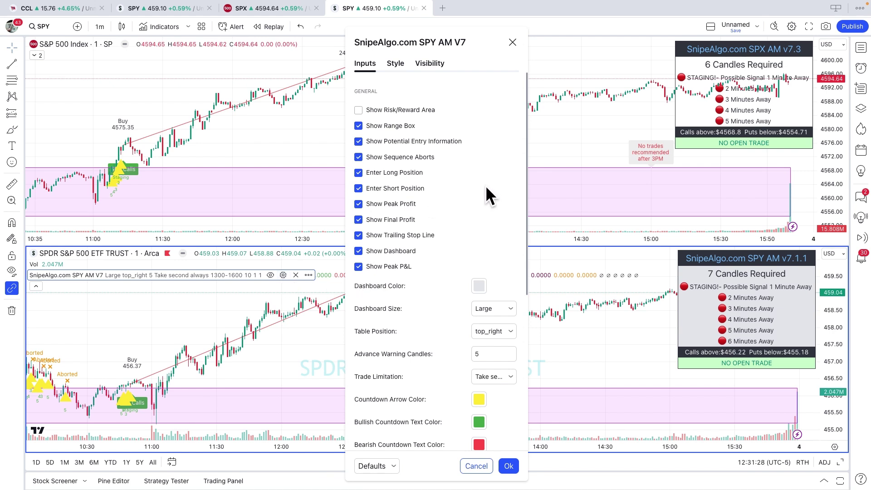
pyautogui.click(489, 308)
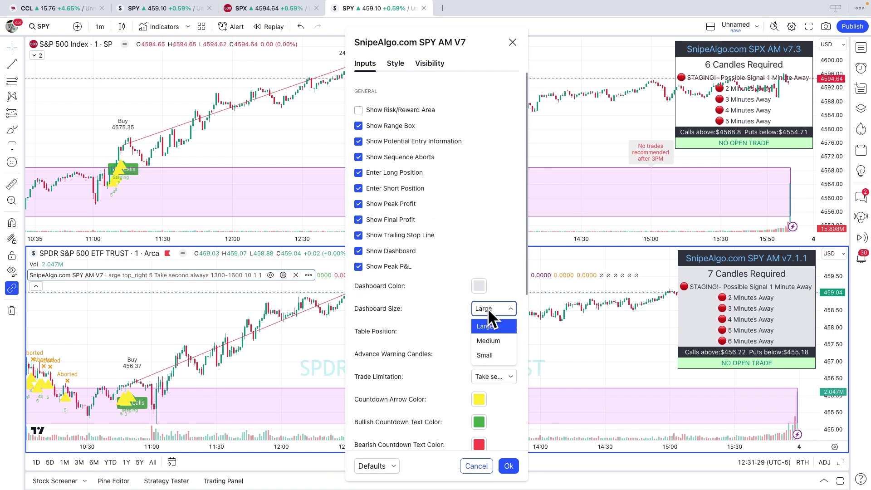
pyautogui.click(490, 341)
pyautogui.click(491, 331)
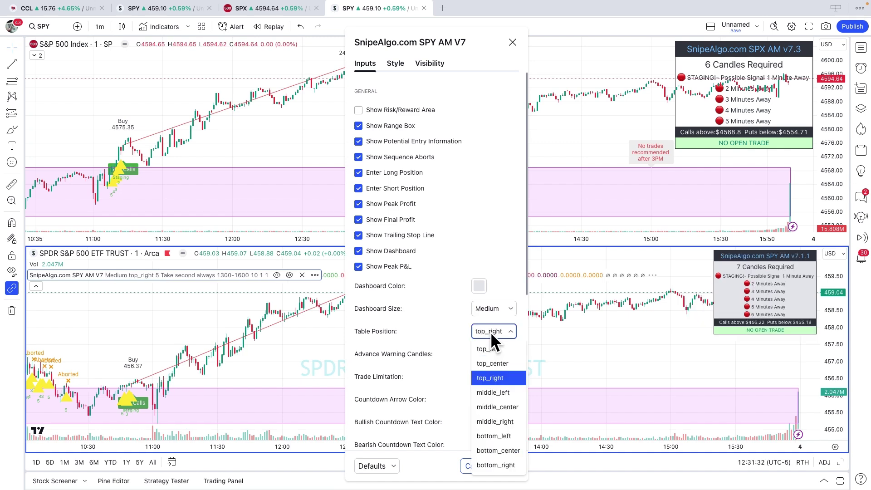
pyautogui.click(494, 437)
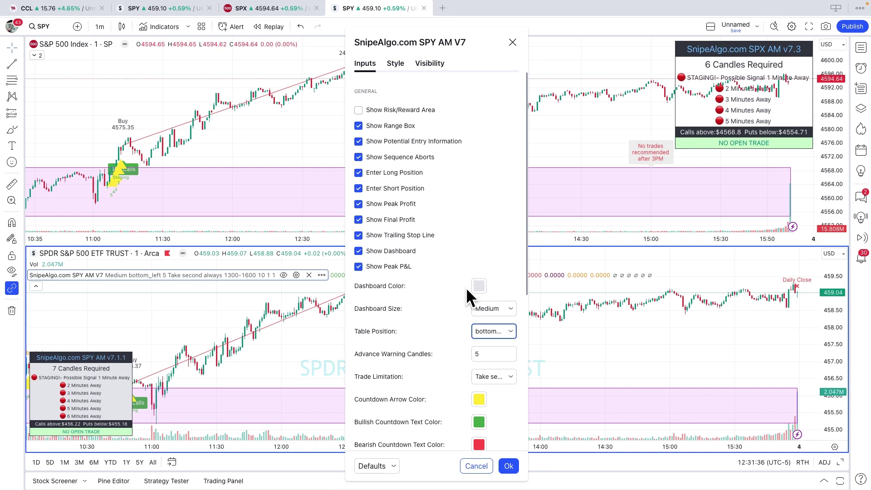
pyautogui.click(509, 466)
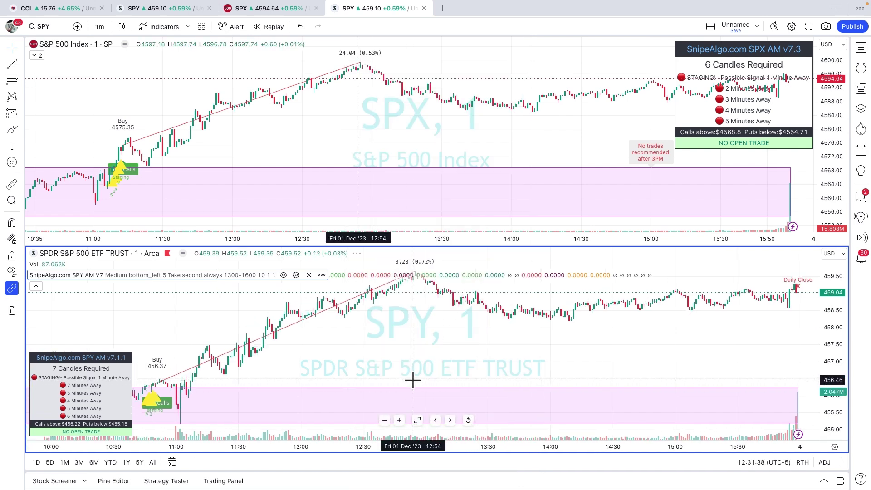
# Make the SPX chart the active pane and expand its indicator legend
pyautogui.scroll(-1, 317, 395)
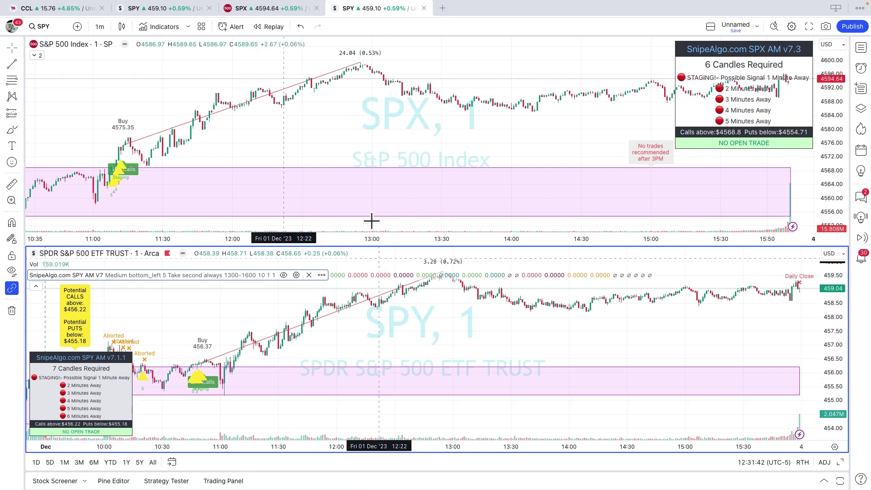
pyautogui.click(362, 114)
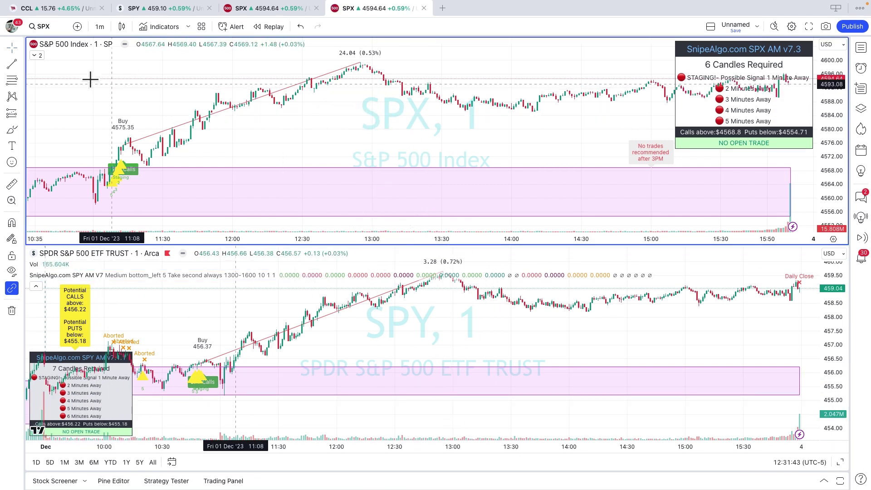
pyautogui.click(34, 56)
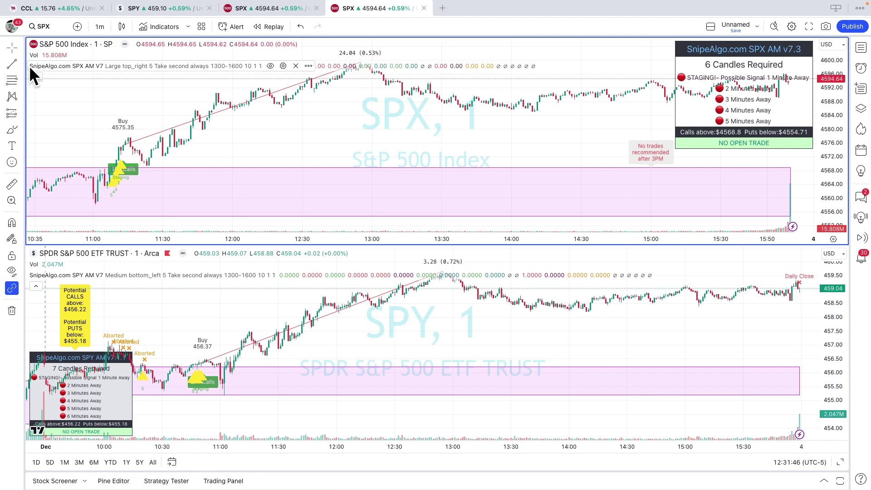
# Set the SPX AM V7 Dashboard Size to Medium and Table Position to bottom_left
pyautogui.click(281, 67)
pyautogui.scroll(-1, 451, 163)
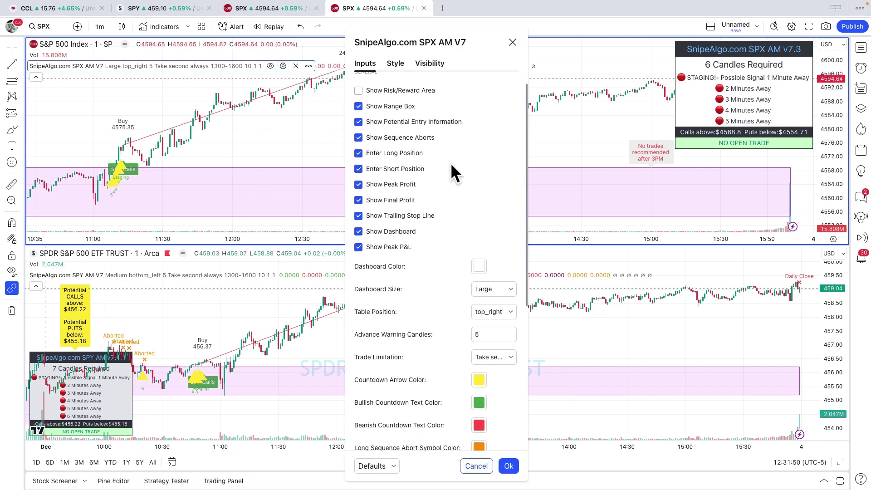
pyautogui.click(494, 282)
pyautogui.click(491, 312)
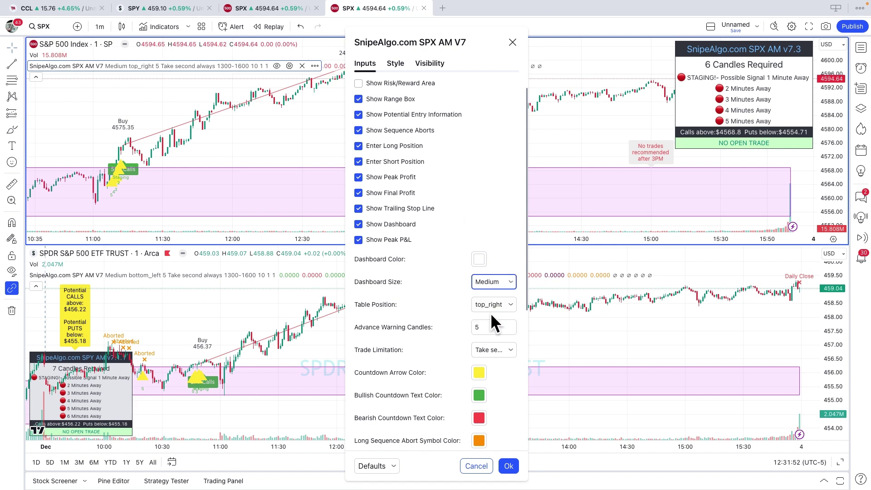
pyautogui.click(494, 304)
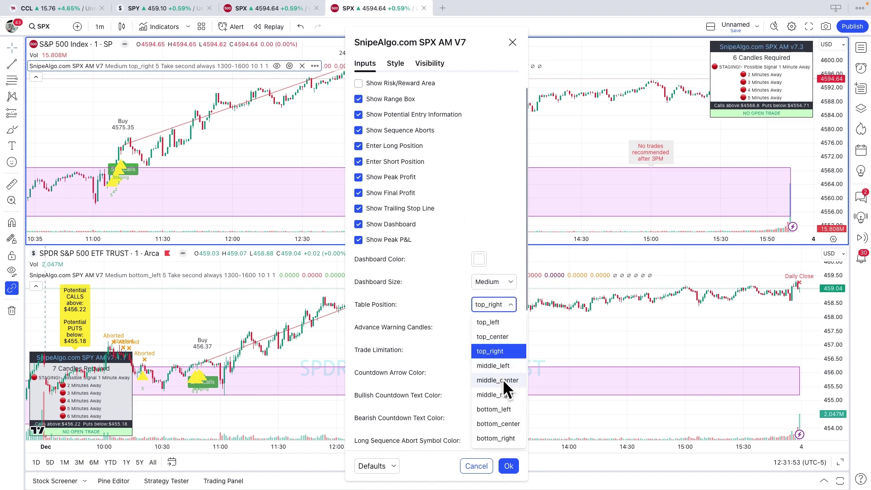
pyautogui.click(494, 410)
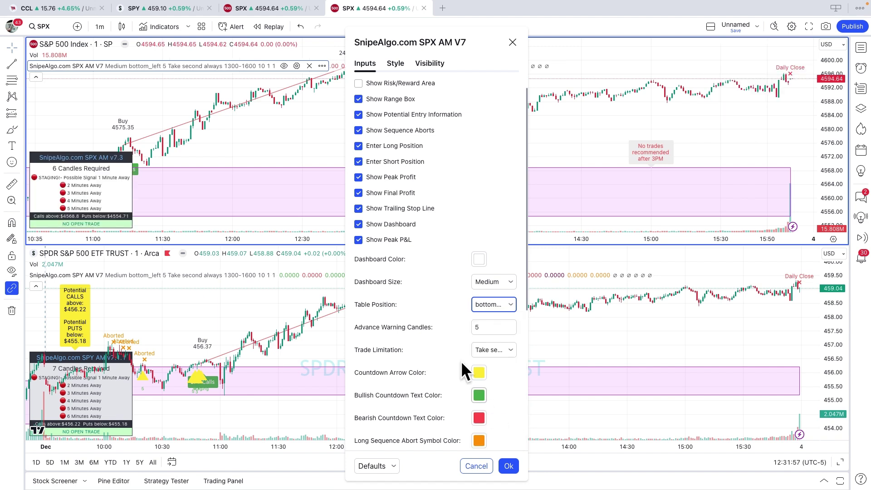
pyautogui.scroll(2, 433, 202)
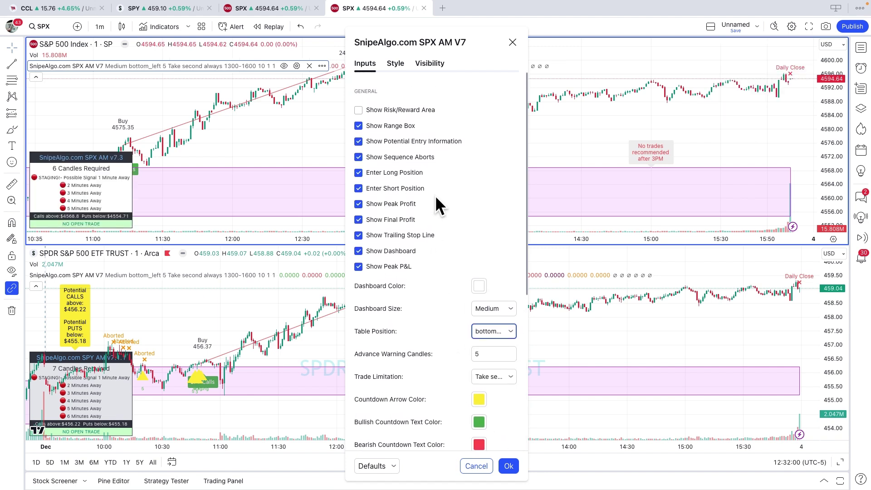
pyautogui.scroll(-4, 416, 182)
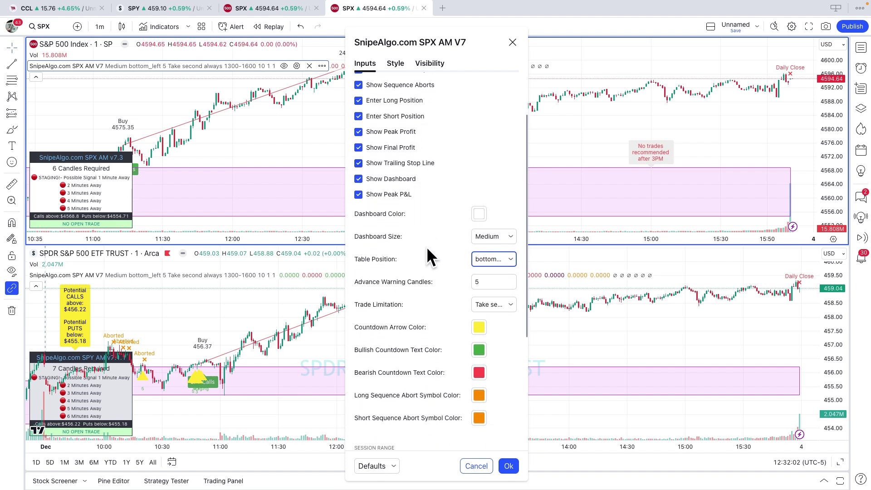
pyautogui.scroll(-4, 417, 347)
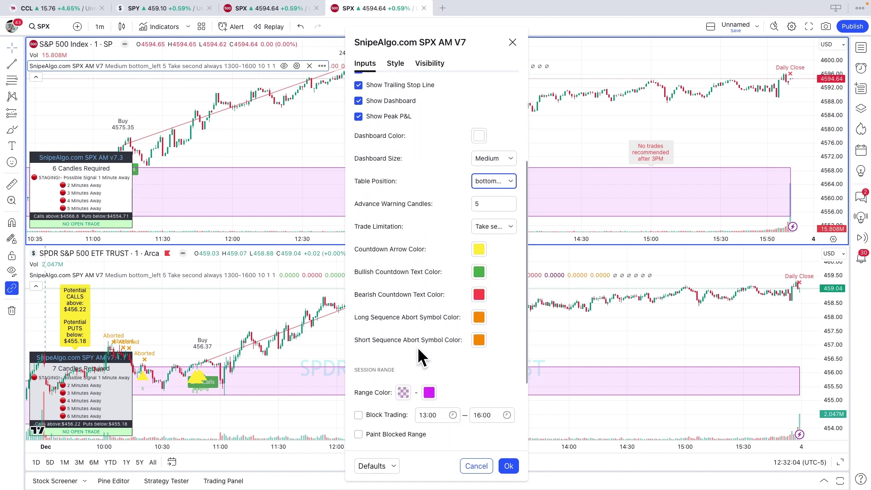
pyautogui.click(508, 465)
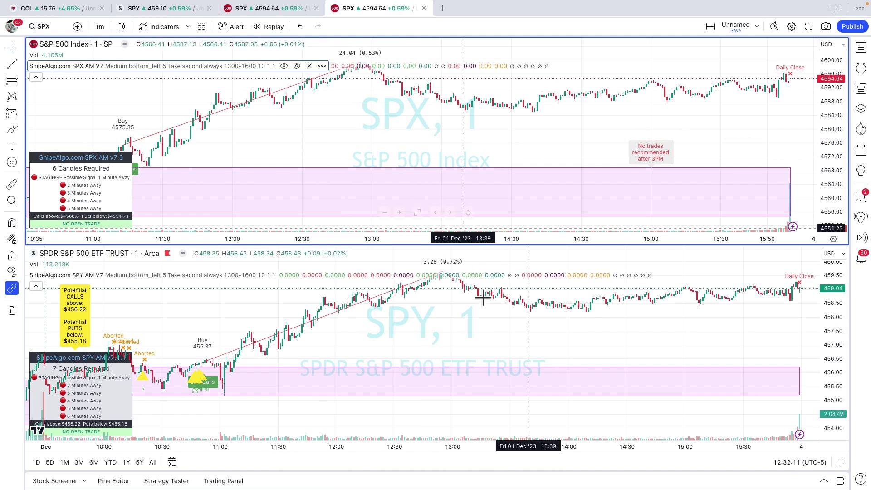
pyautogui.click(36, 287)
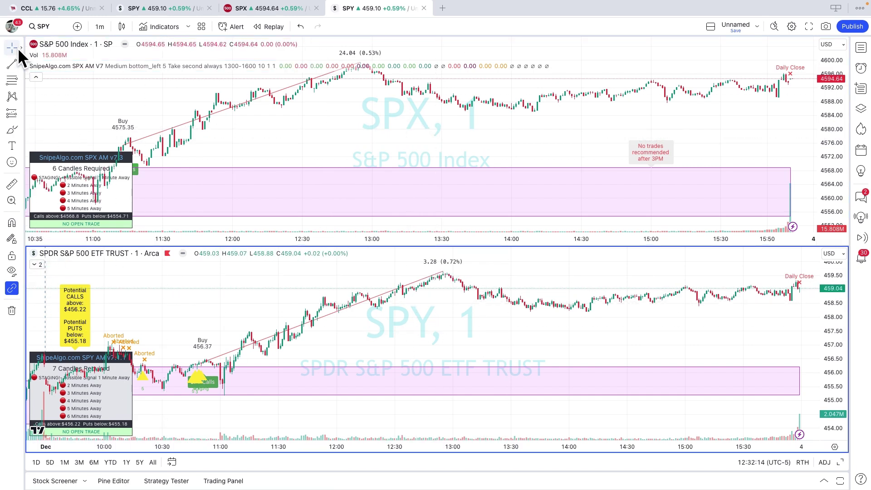
pyautogui.click(35, 77)
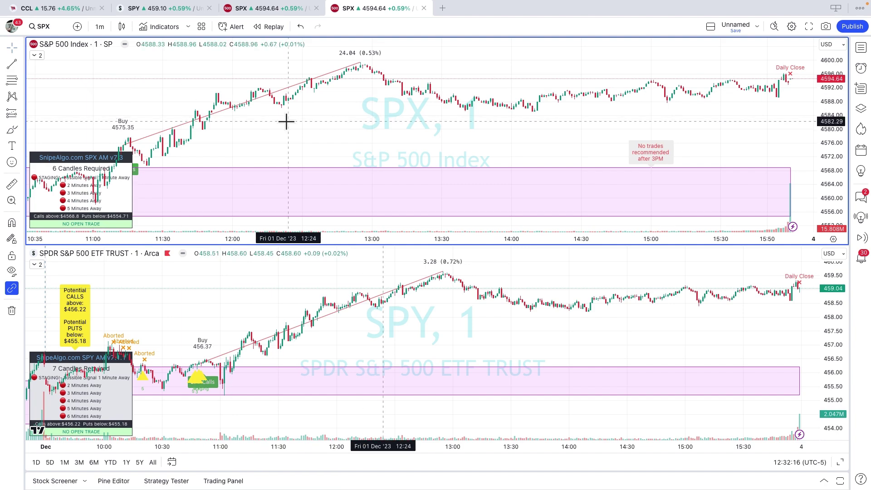